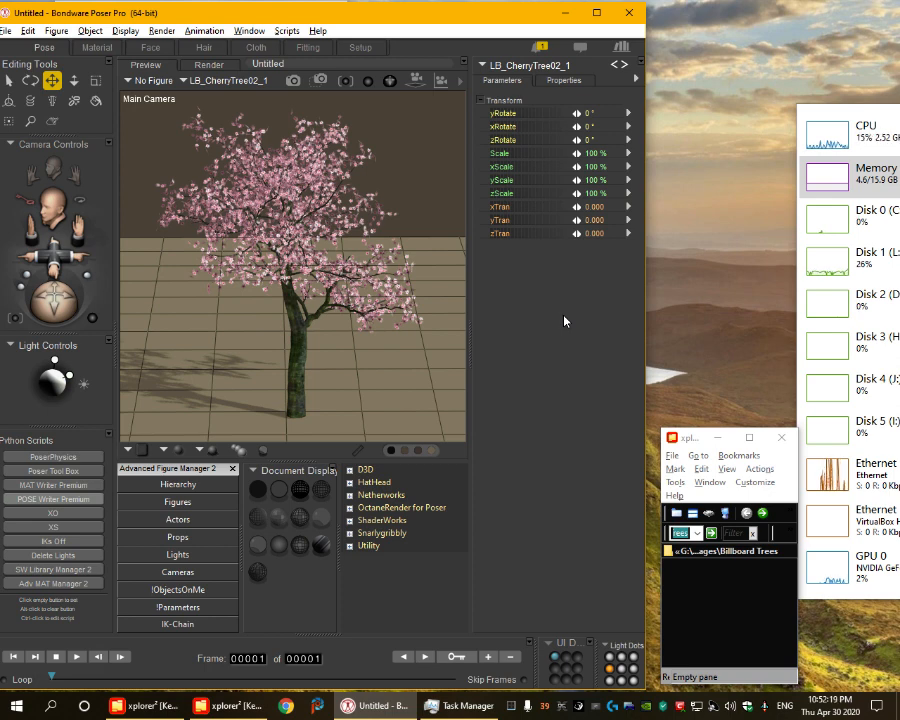
Hide the ground plane, bring the cherry tree closer in the Main Camera, and render it.
key("ctrl+g")
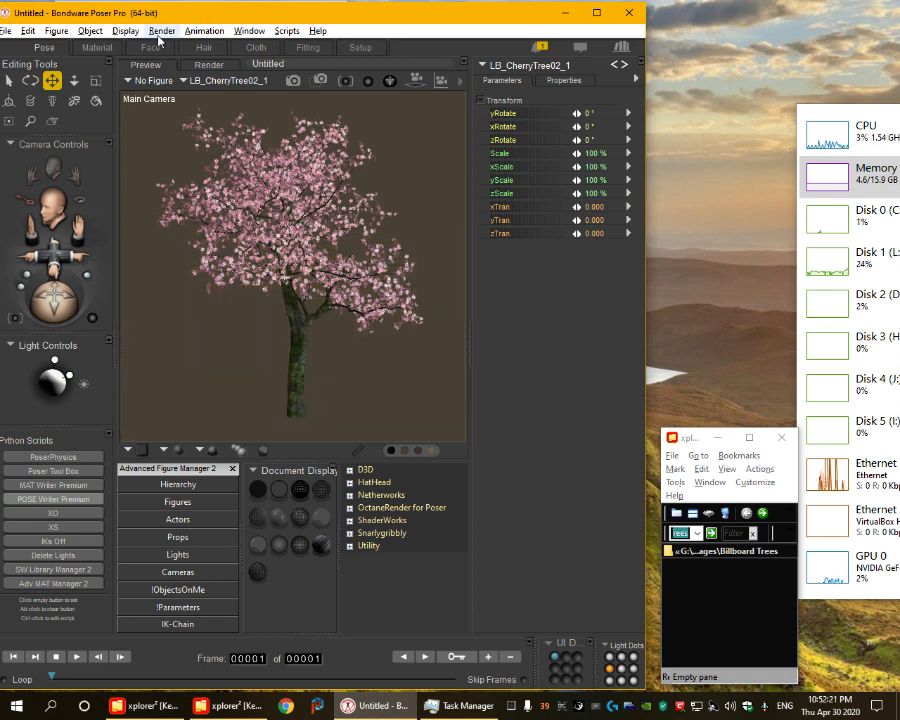
left_click(125, 30)
mouse_move(250, 463)
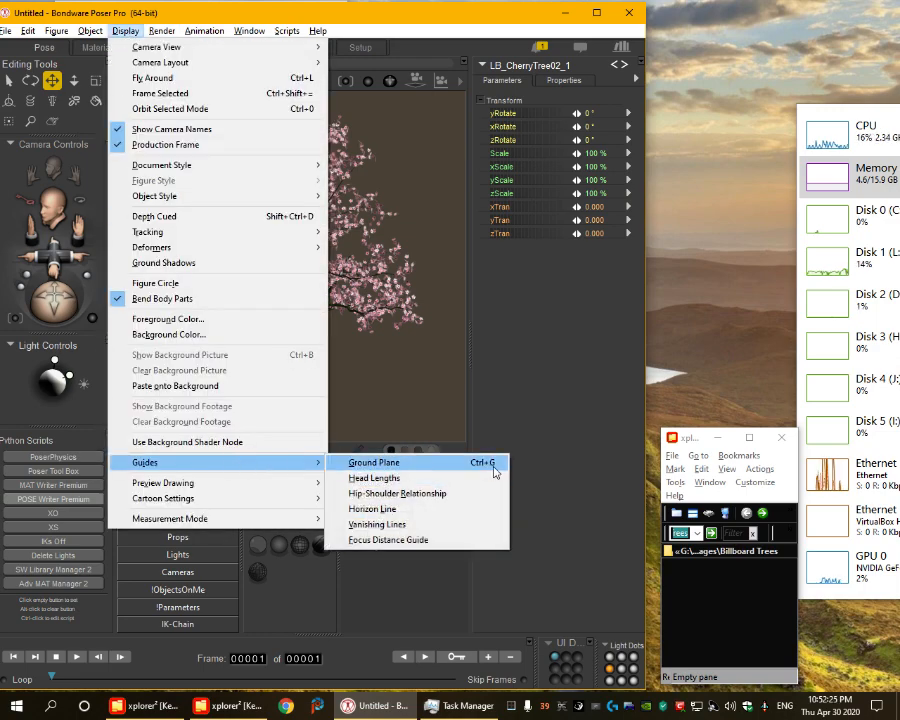
left_click(523, 411)
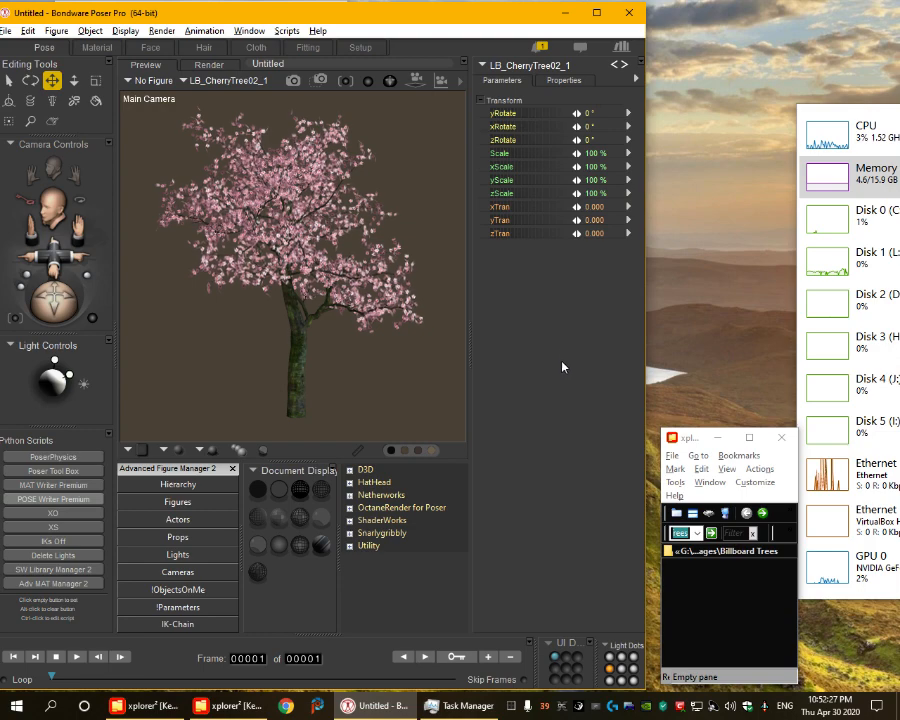
mouse_move(646, 354)
left_mouse_down()
mouse_move(558, 364)
mouse_move(590, 346)
mouse_move(644, 340)
left_mouse_up()
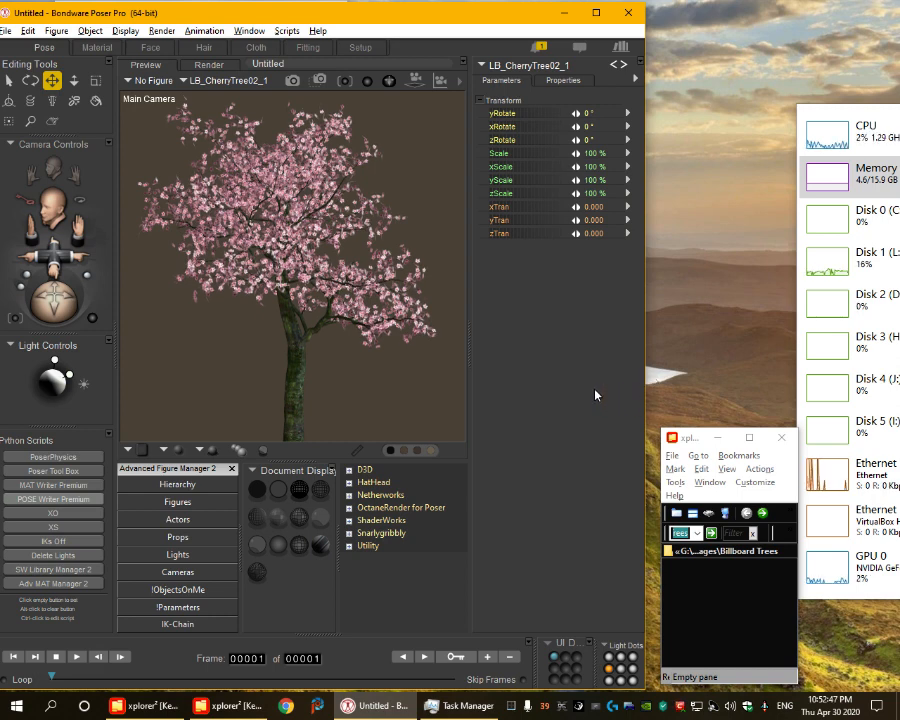
key("ctrl+r")
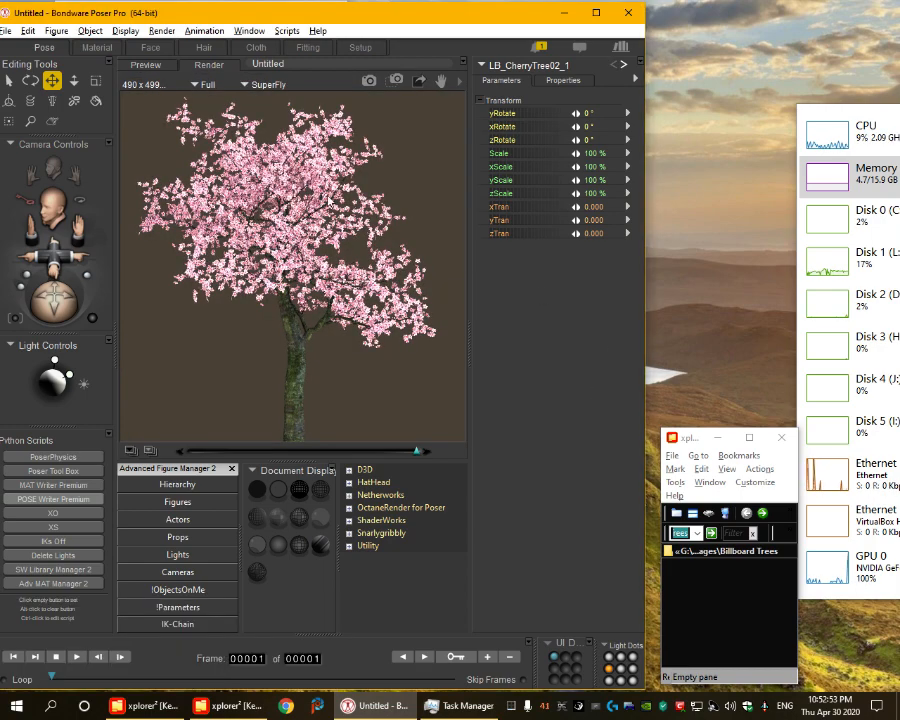
Set the scene's background color to black and render the cherry tree again.
left_click(71, 376)
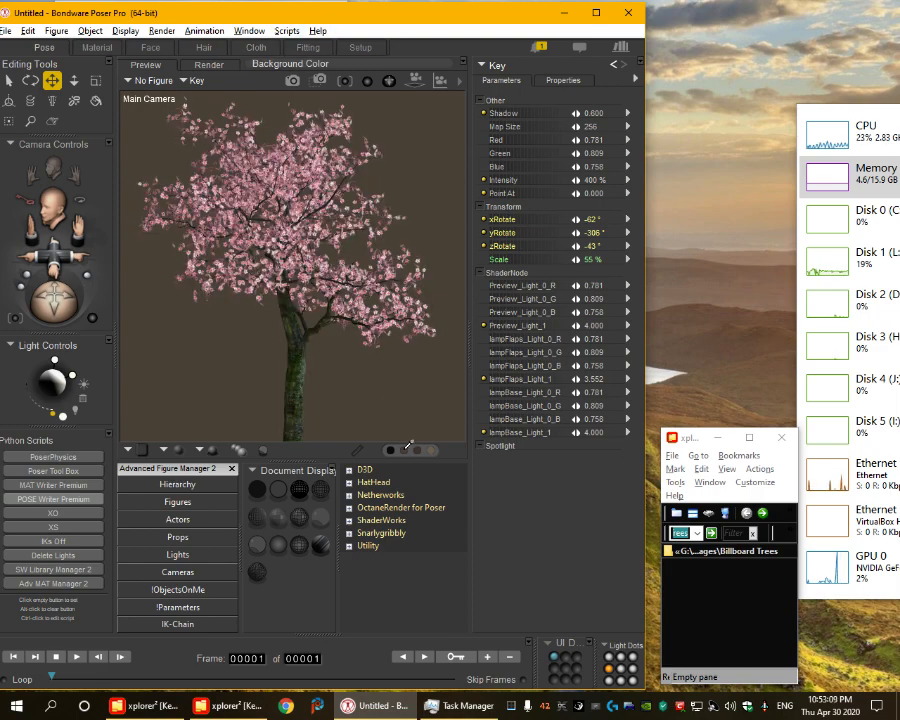
left_click(405, 449)
left_click_drag(312, 179, 310, 200)
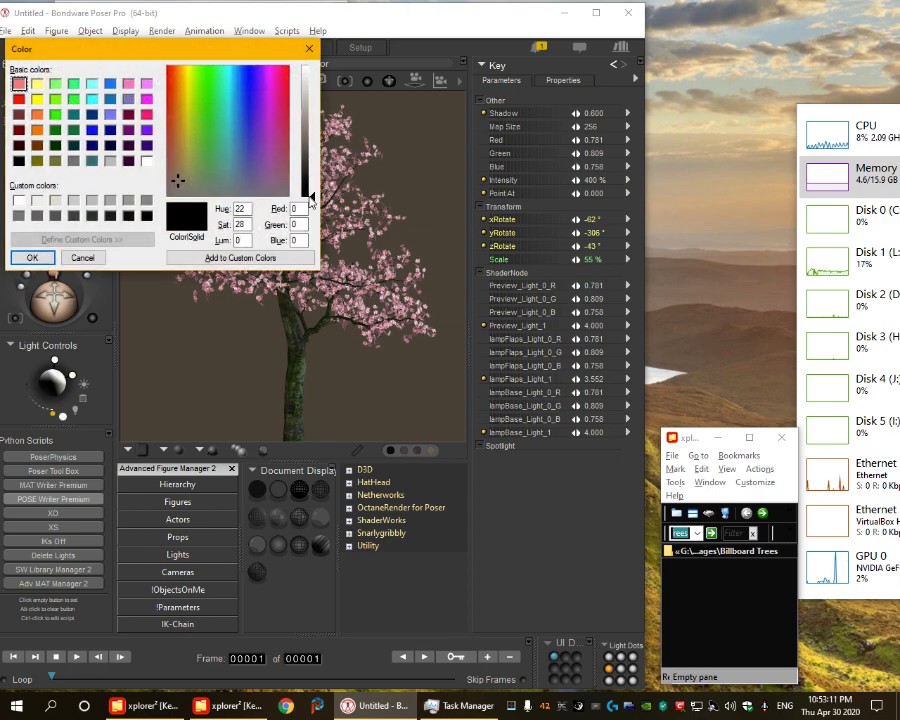
left_click(31, 258)
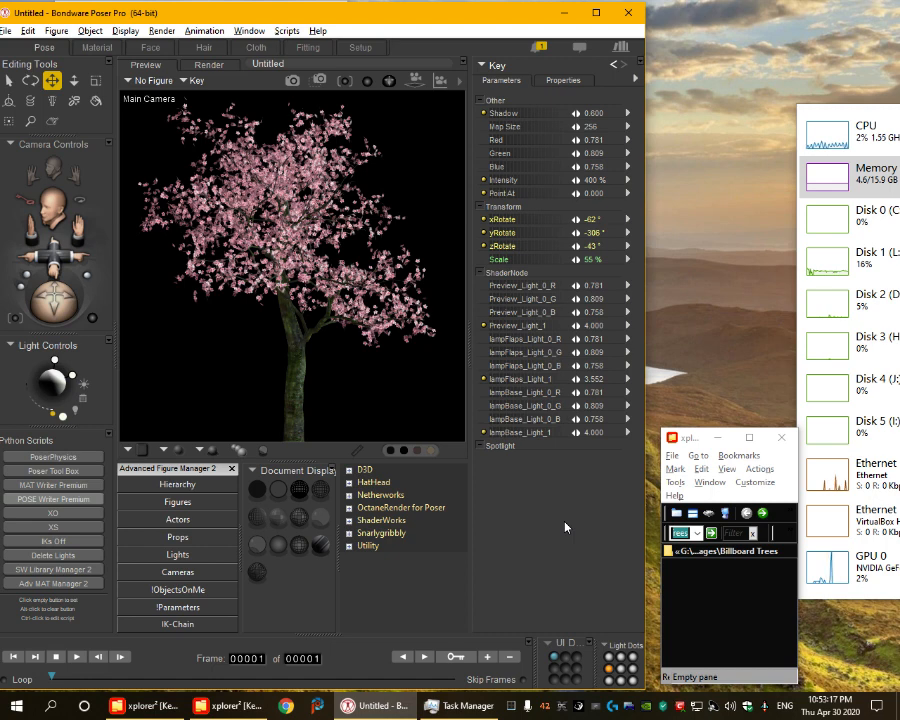
key("ctrl+r")
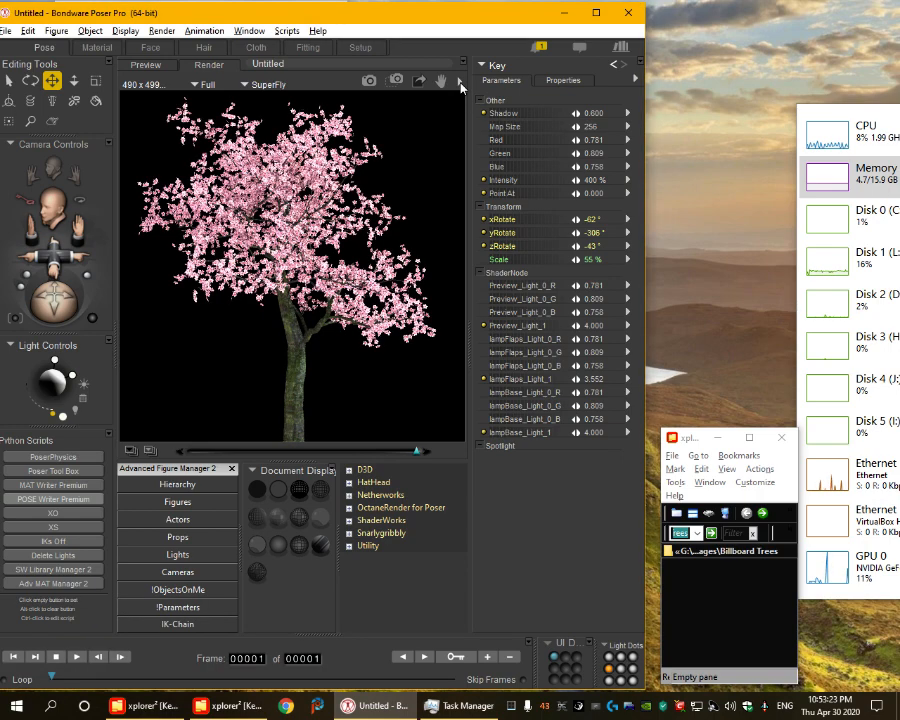
Export the render to the Billboard Trees folder as a BMP file named Tree1, and check the saved image.
left_click(461, 84)
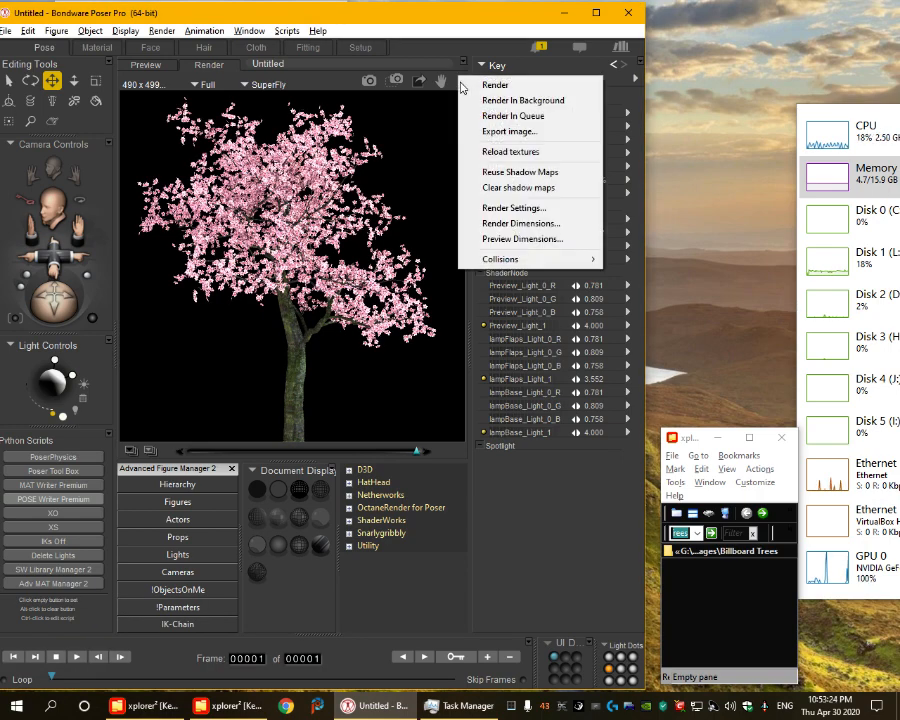
left_click(487, 133)
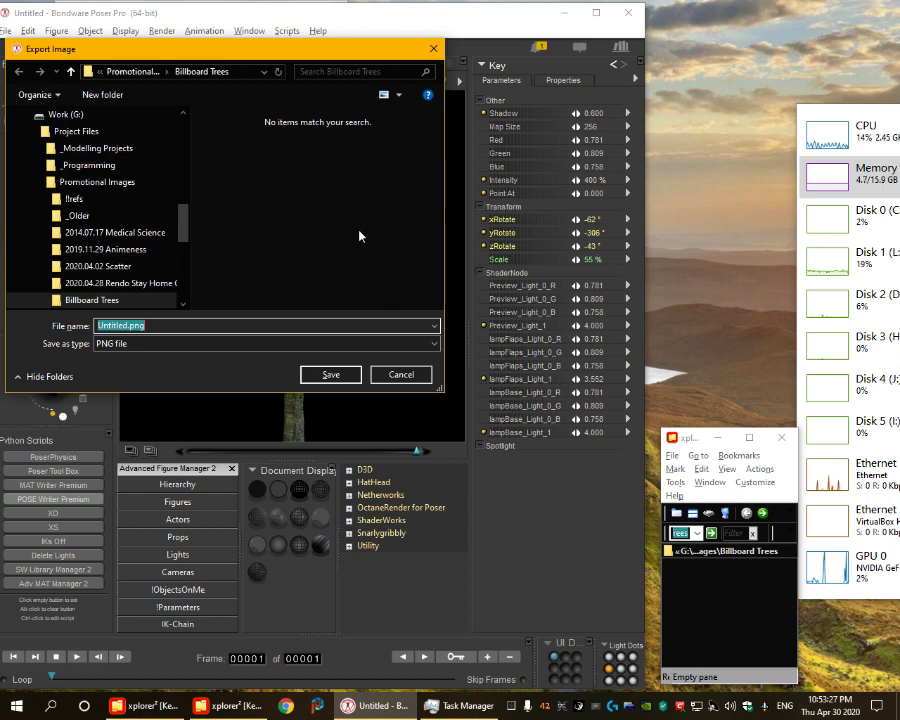
type("Tree1")
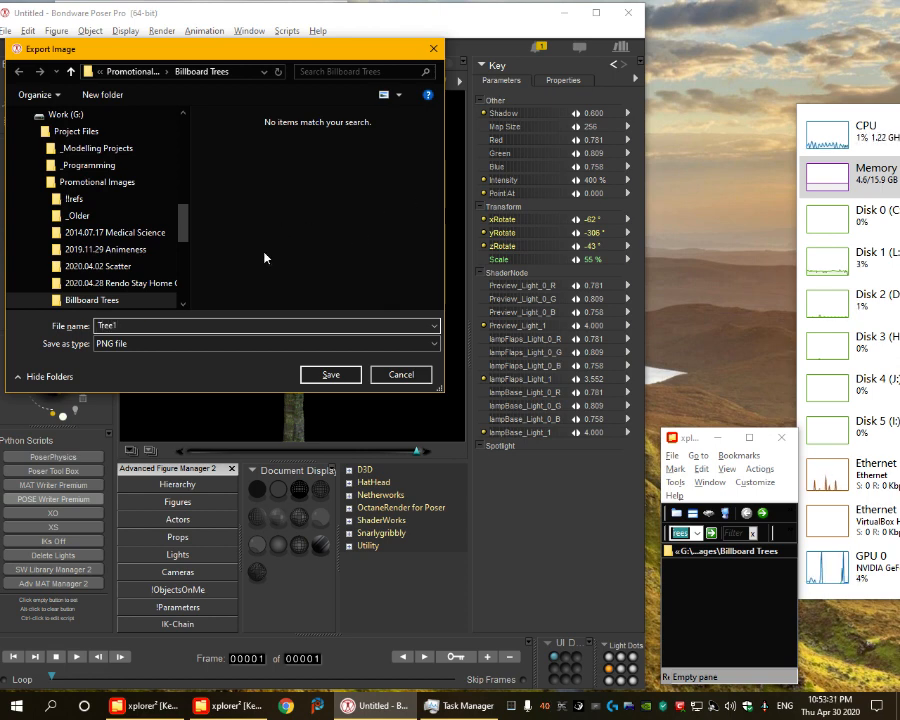
left_click(140, 347)
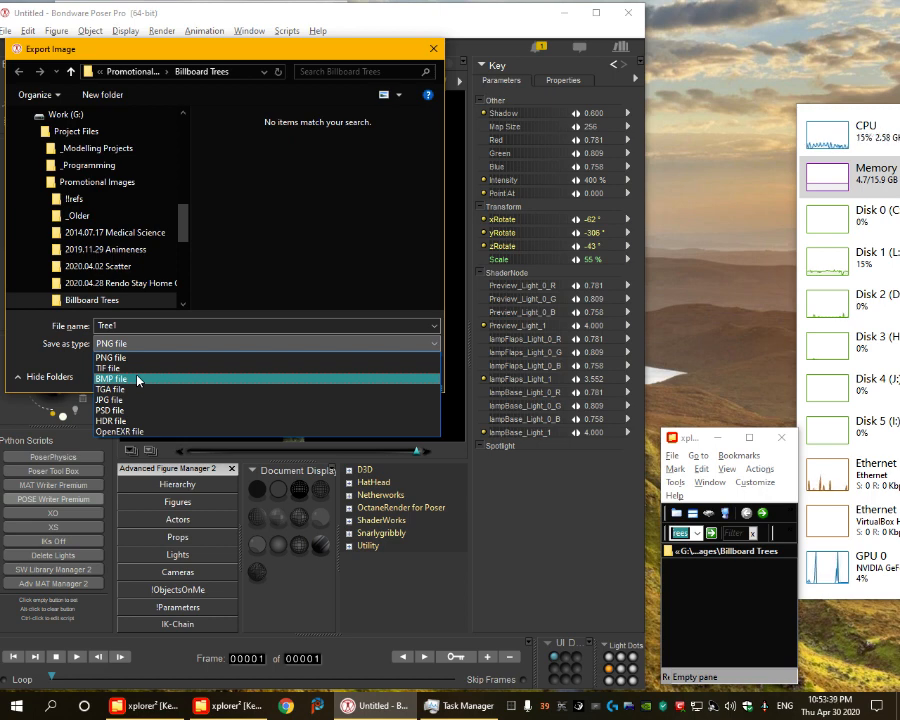
left_click(111, 379)
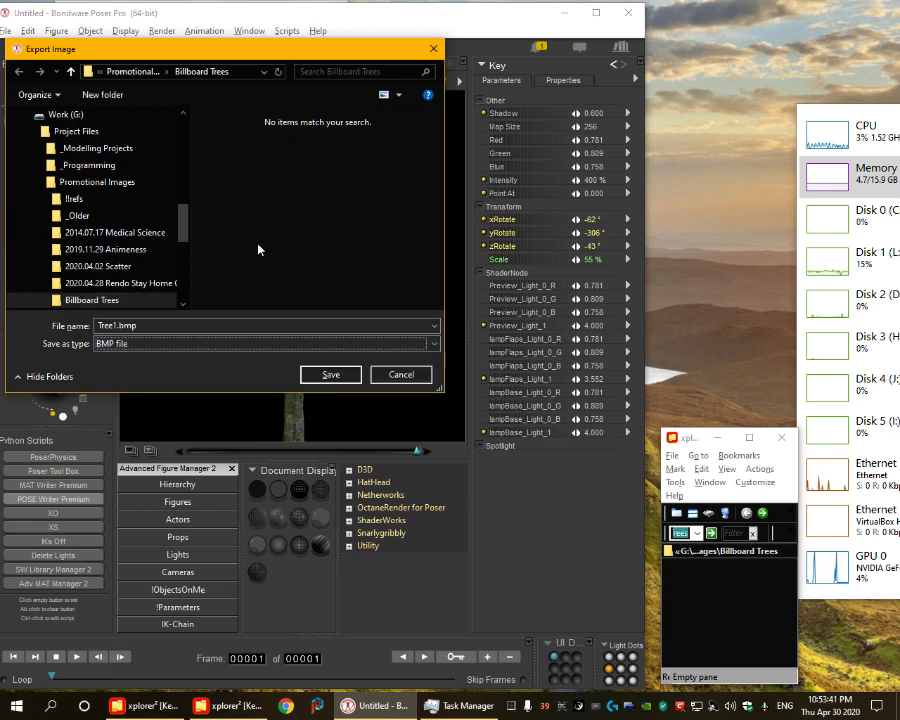
left_click(328, 375)
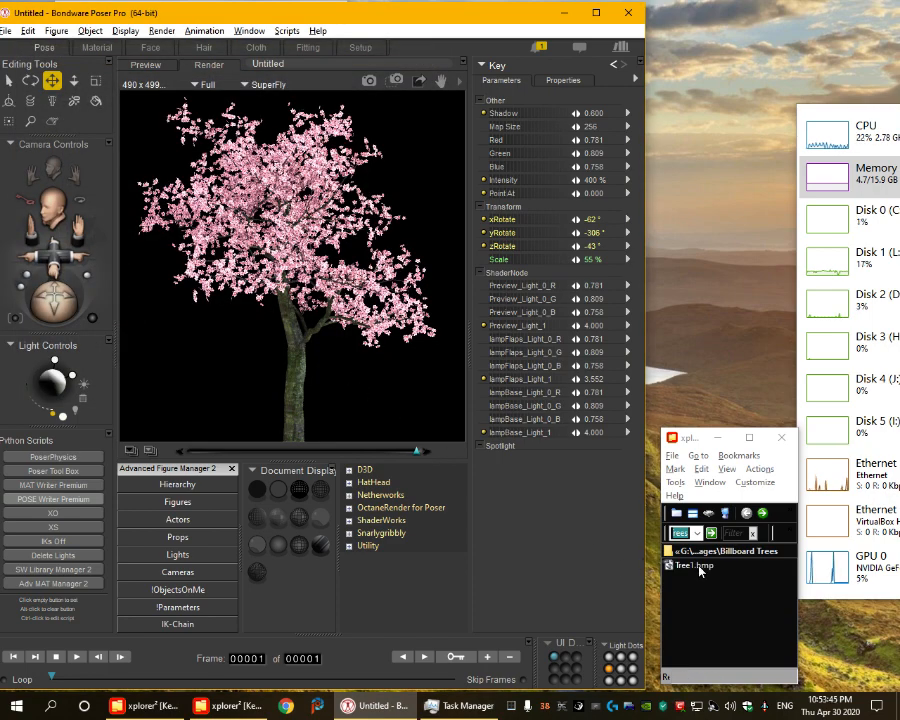
double_click(695, 566)
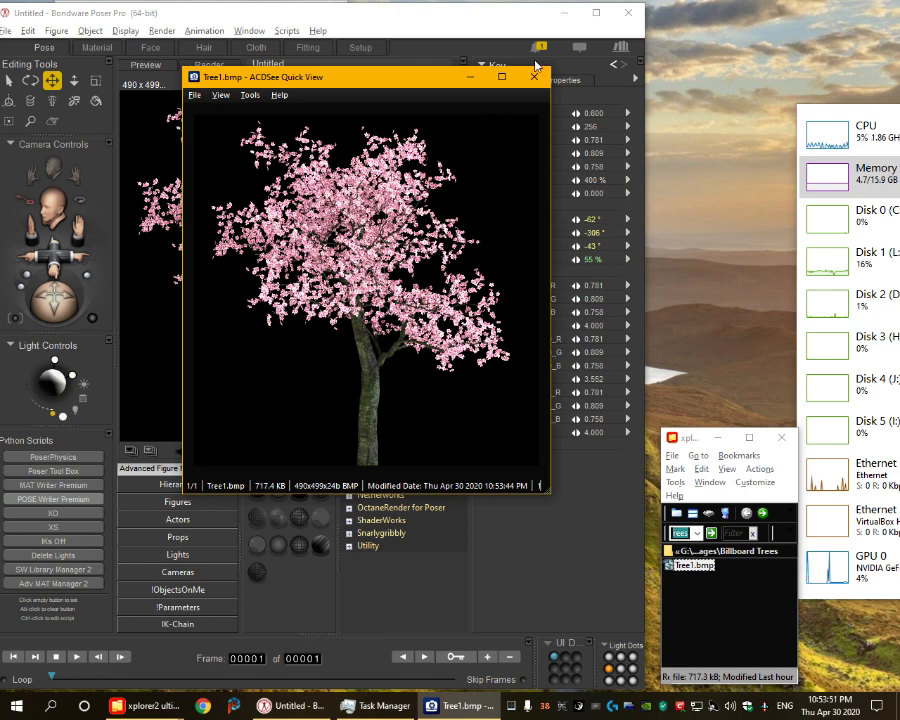
left_click(534, 76)
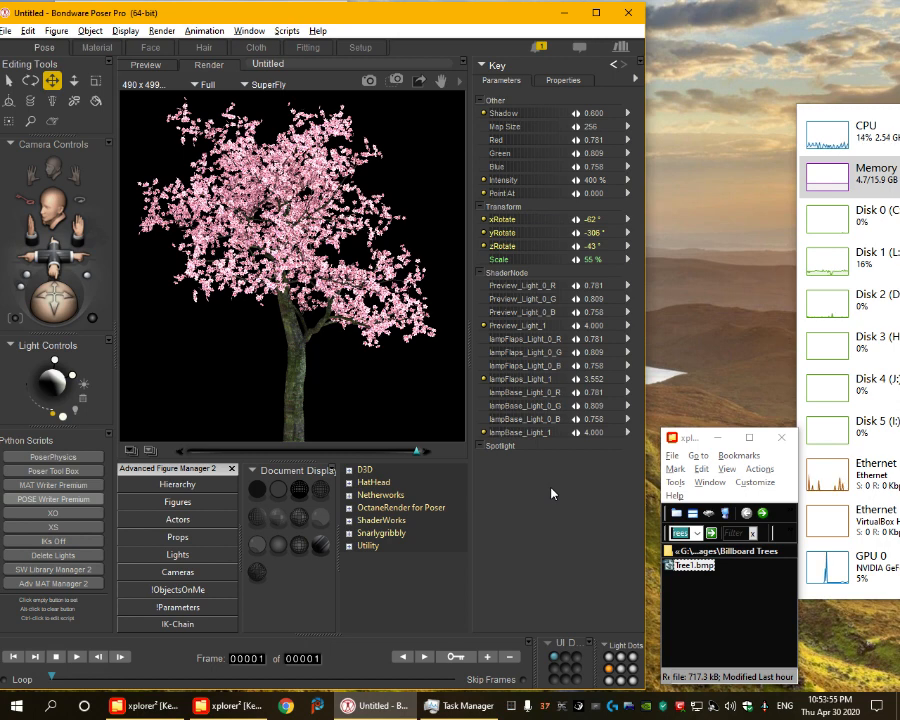
In a new scene, without saving the old one, load the one sided square primitive and scale it to 530%.
key("ctrl+n")
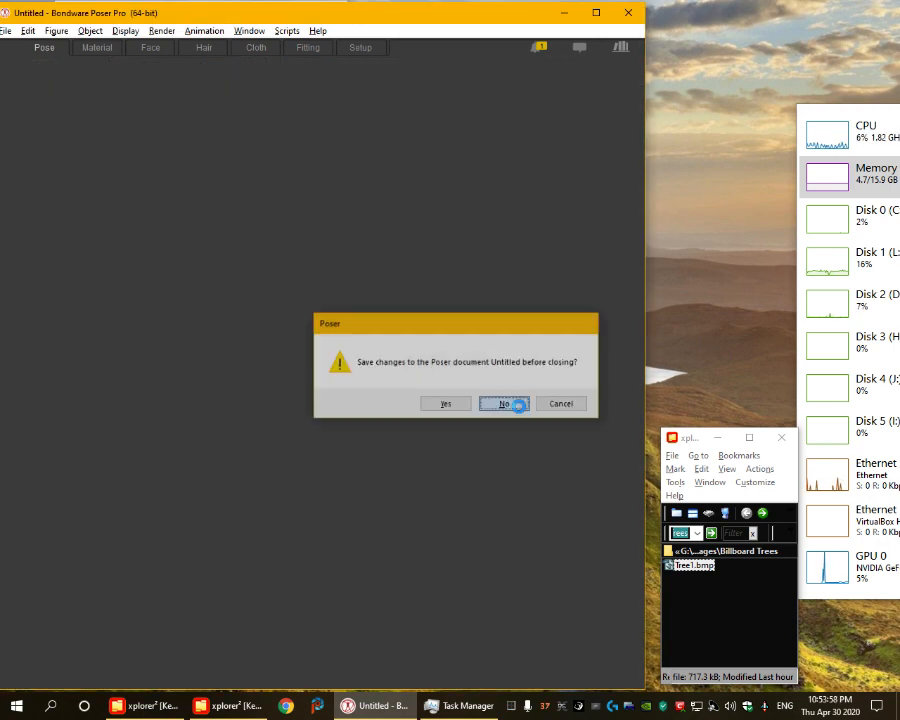
left_click(510, 403)
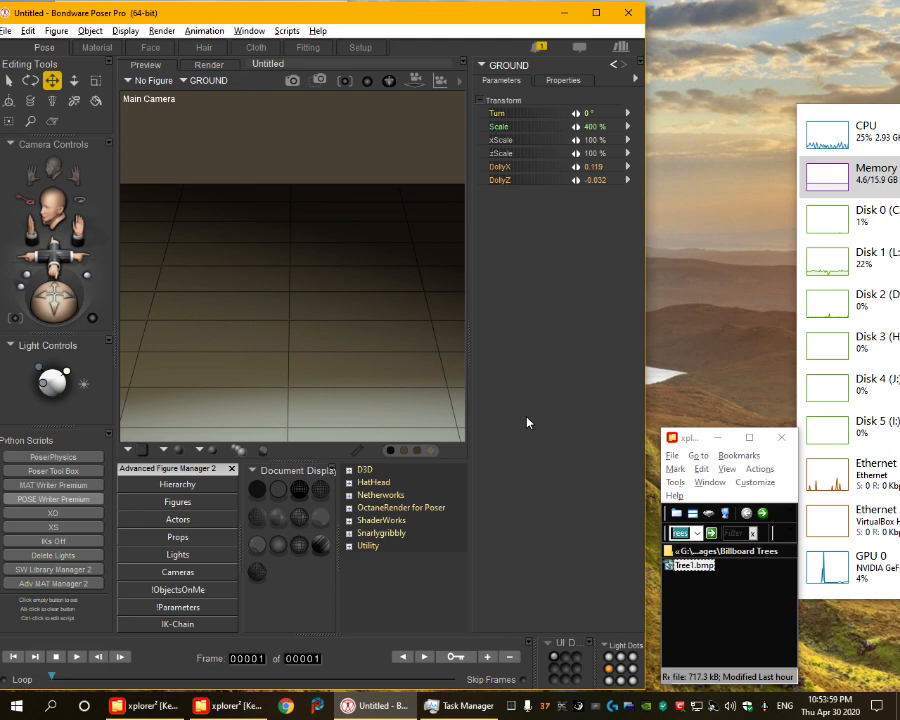
left_click(624, 49)
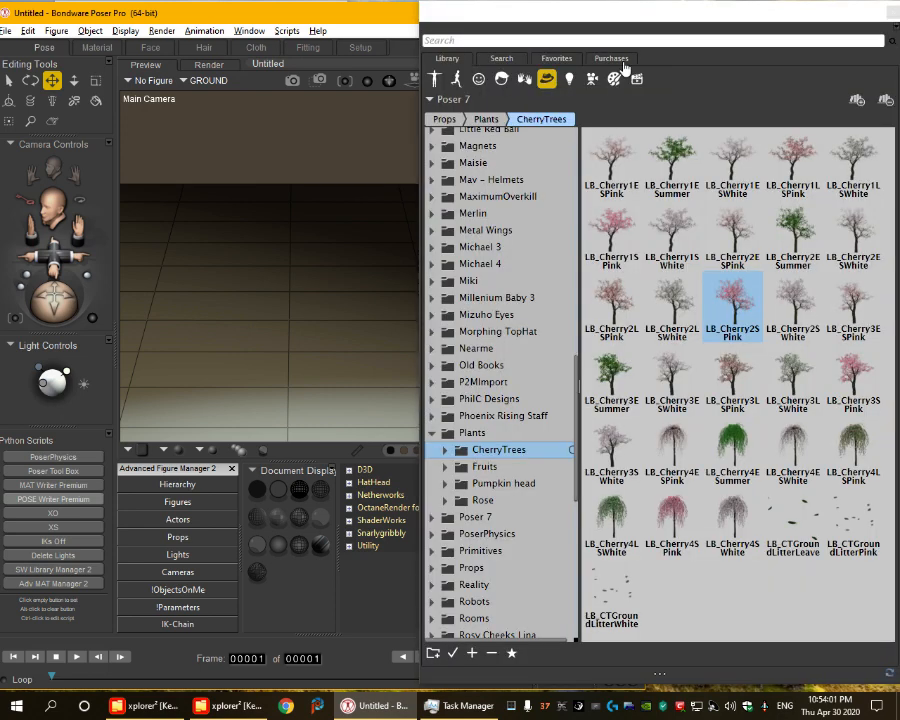
left_click(482, 552)
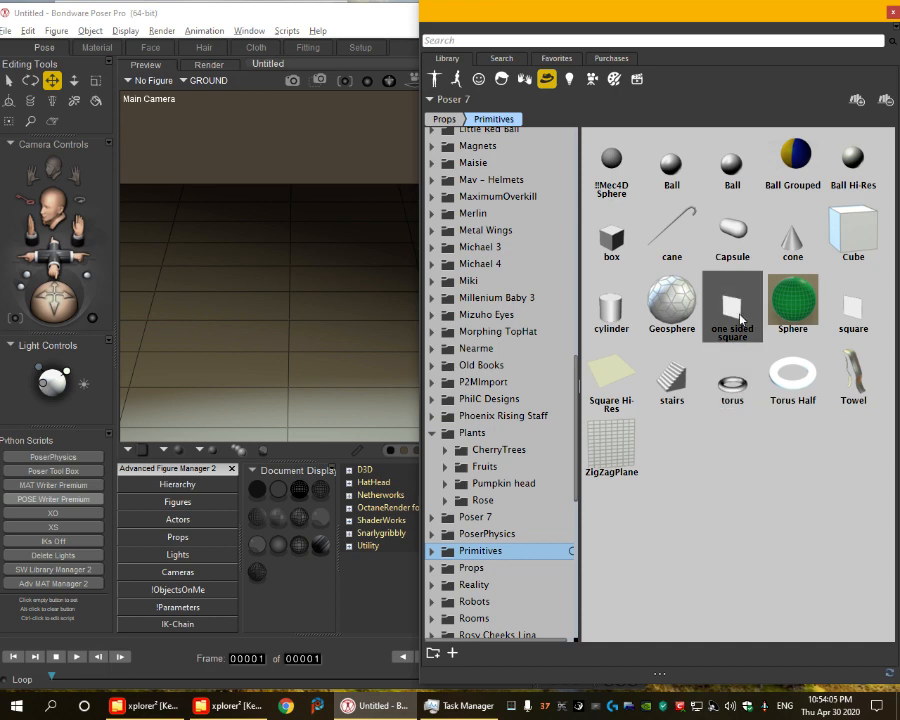
double_click(735, 312)
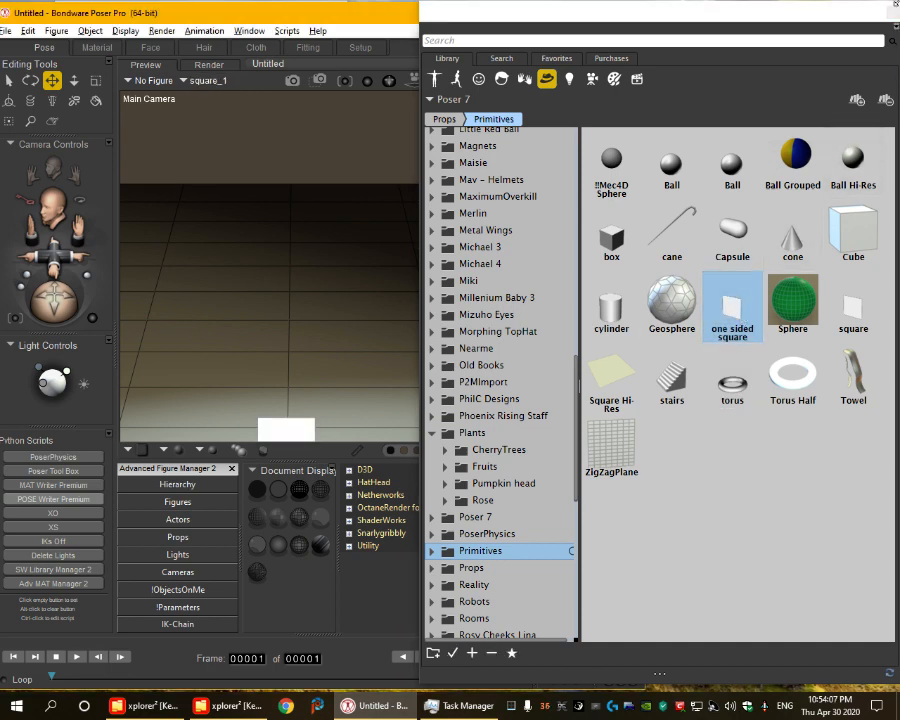
left_click(895, 5)
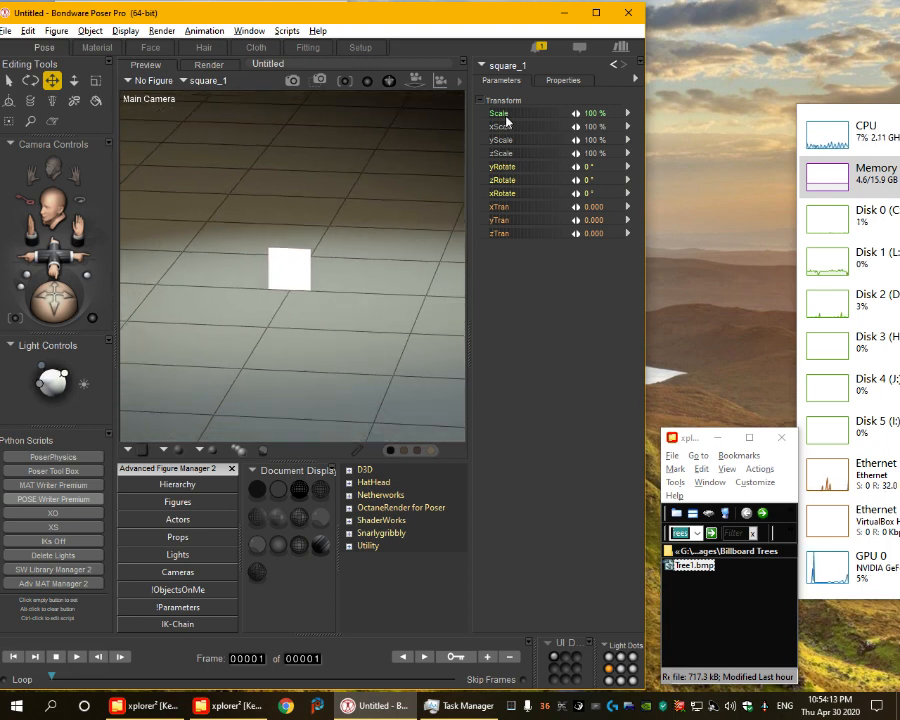
left_click_drag(505, 114, 600, 114)
Bring Tree1.bmp into the square's Preview material as an image map node and rename the node Diffuse.
left_click(102, 47)
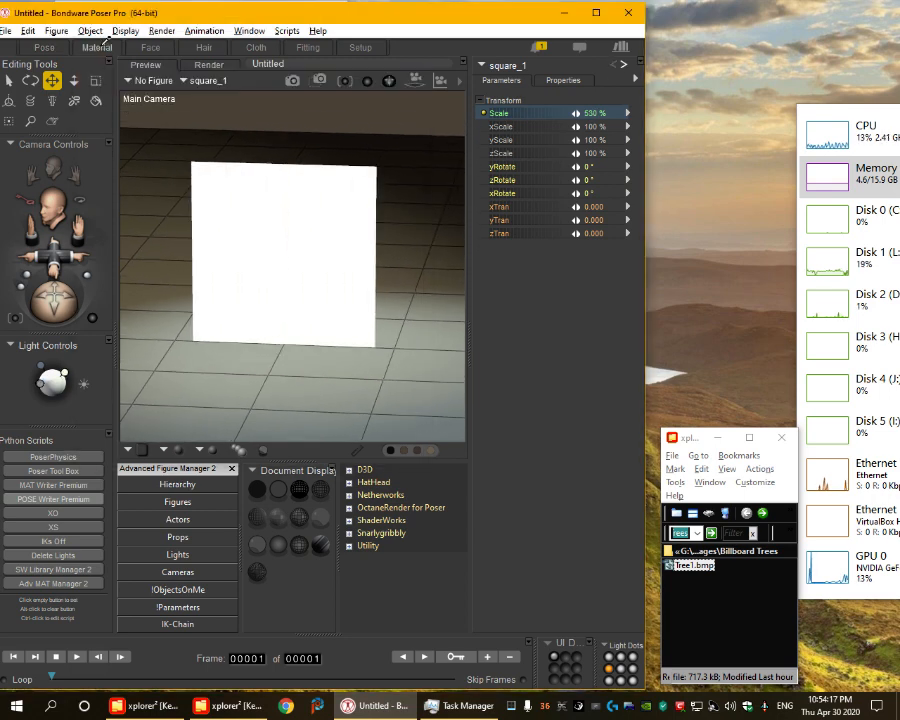
left_click(76, 309)
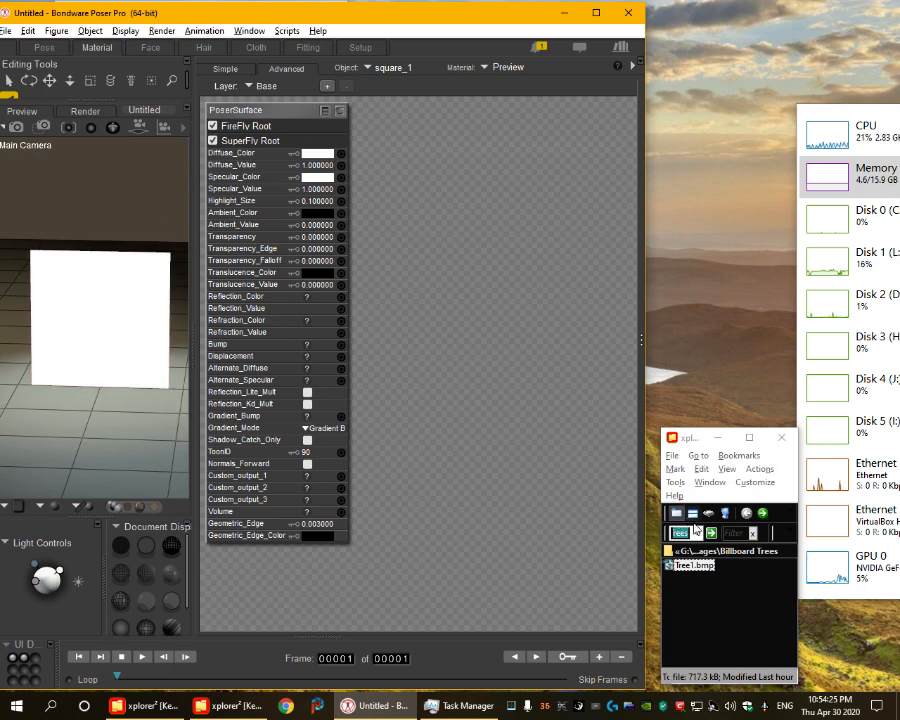
left_click_drag(703, 568, 427, 163)
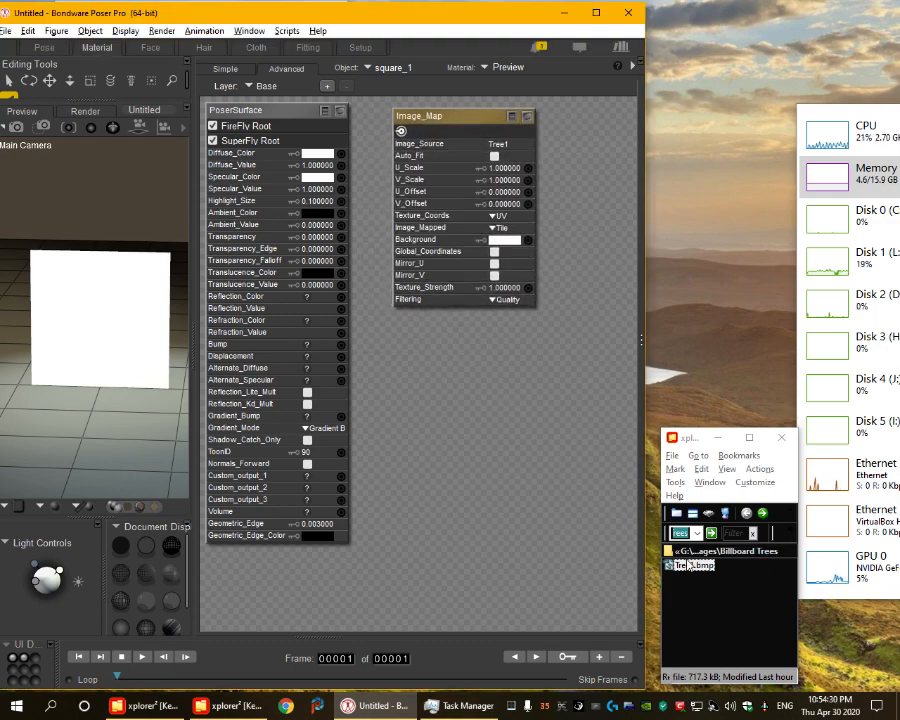
double_click(430, 116)
type("Diffuse")
key("Return")
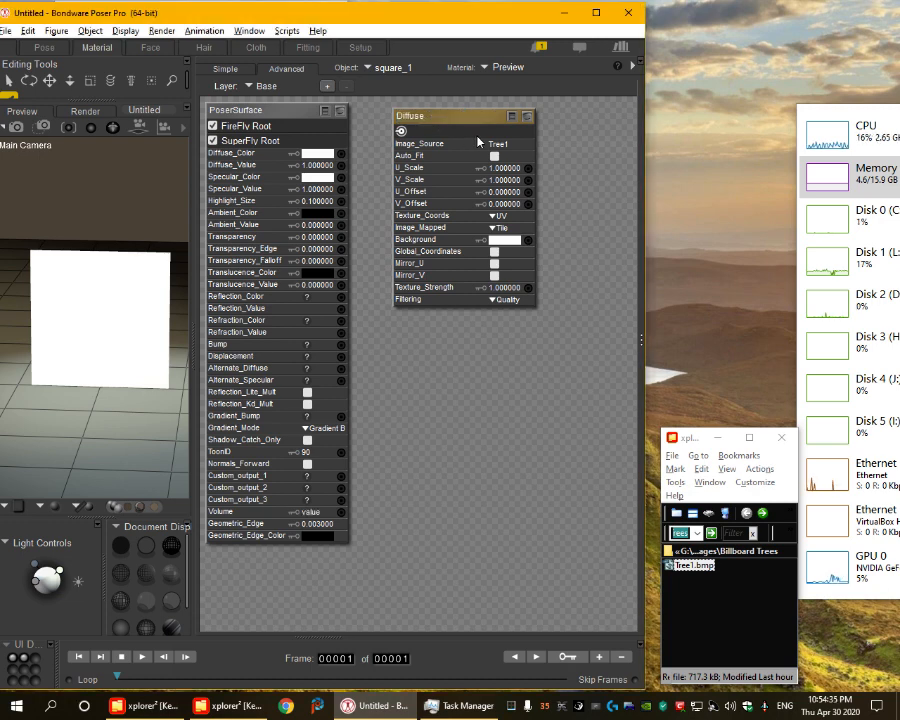
Show only the image preview on the Diffuse node and connect its output to the Diffuse_Color channel.
left_click(512, 116)
left_click(527, 116)
left_click_drag(401, 132, 341, 153)
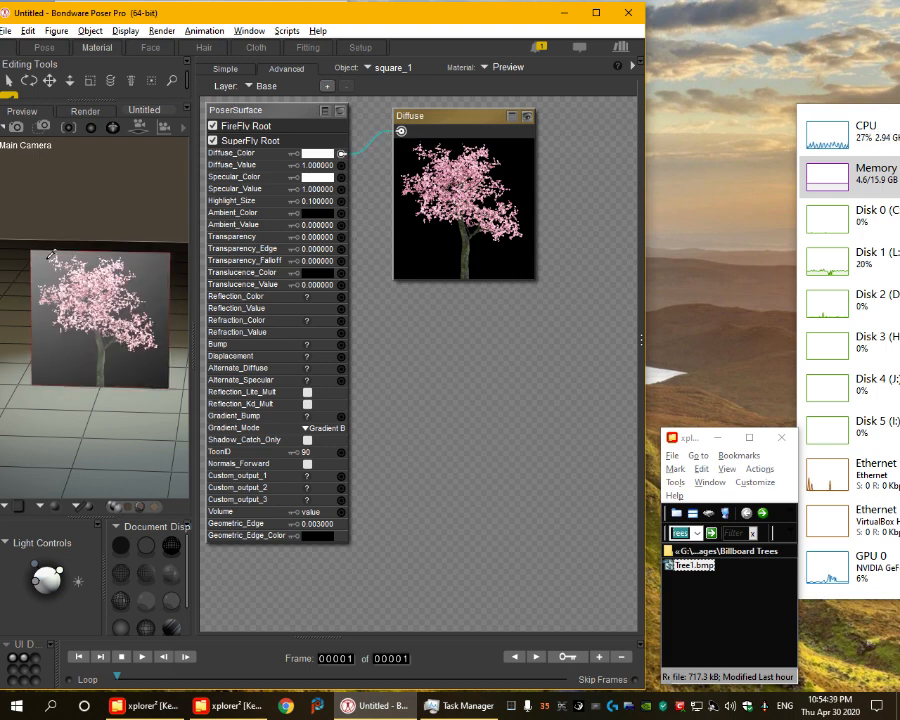
scroll(153, 298, "up", 5)
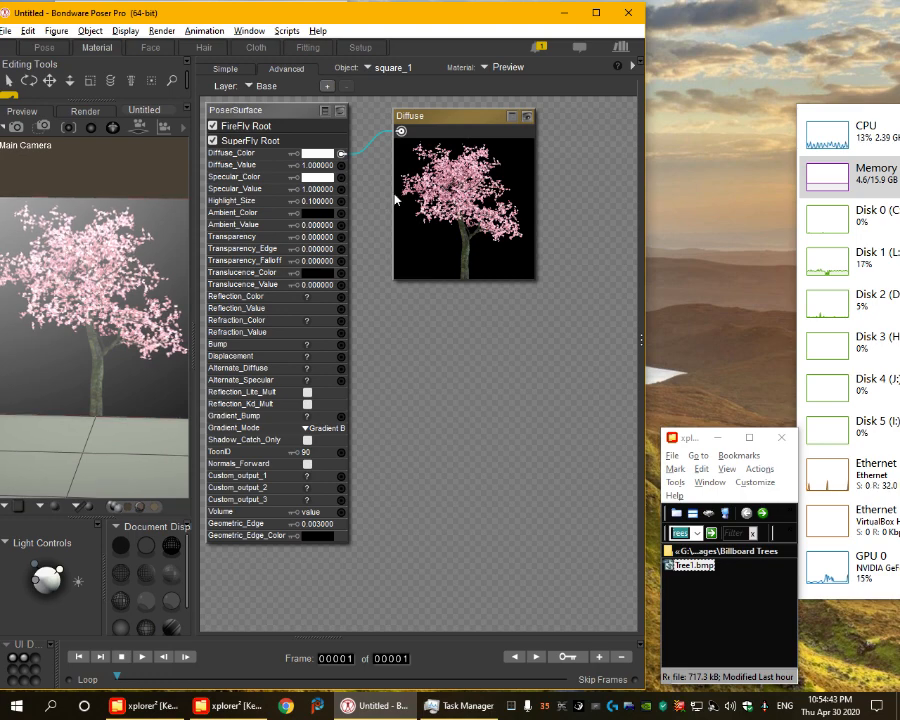
Create a math_functions node fed by the Diffuse node's output and rename it Bump.
left_click_drag(402, 132, 404, 448)
mouse_move(435, 455)
mouse_move(566, 494)
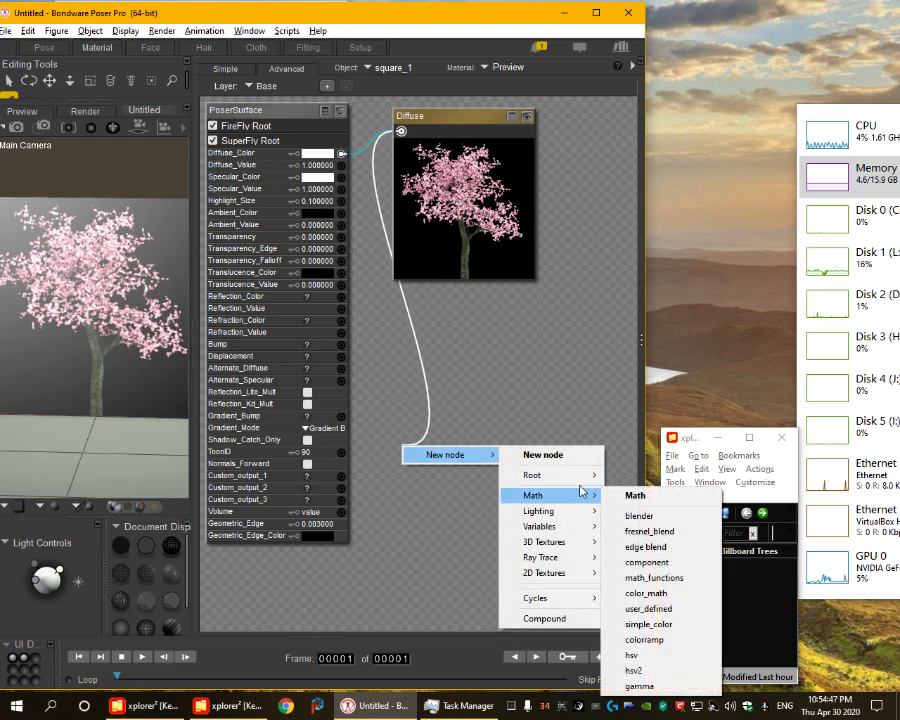
left_click(656, 578)
double_click(450, 458)
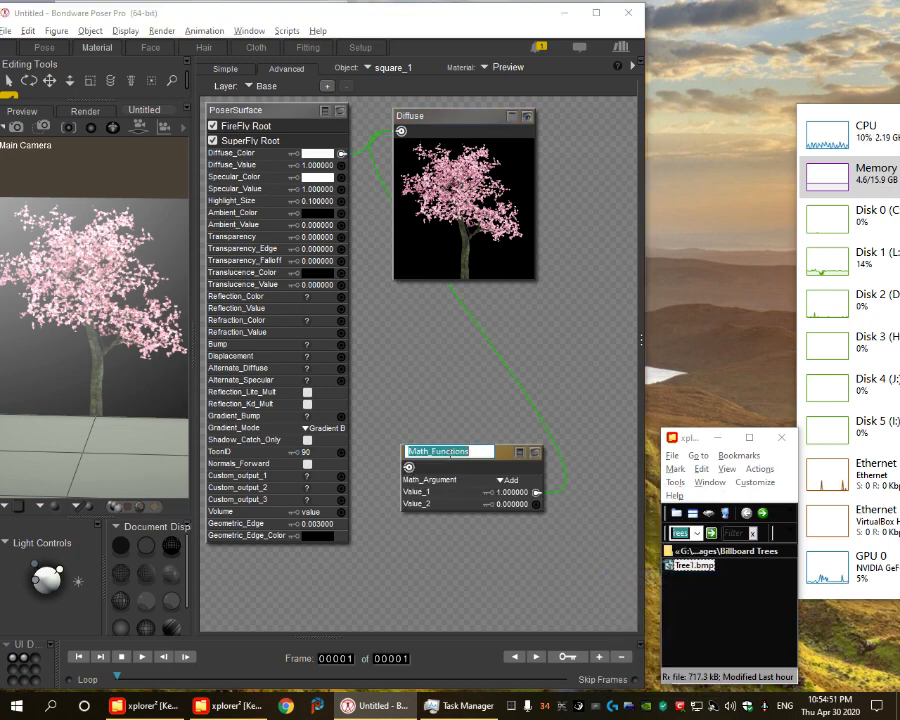
type("Bump")
key("Return")
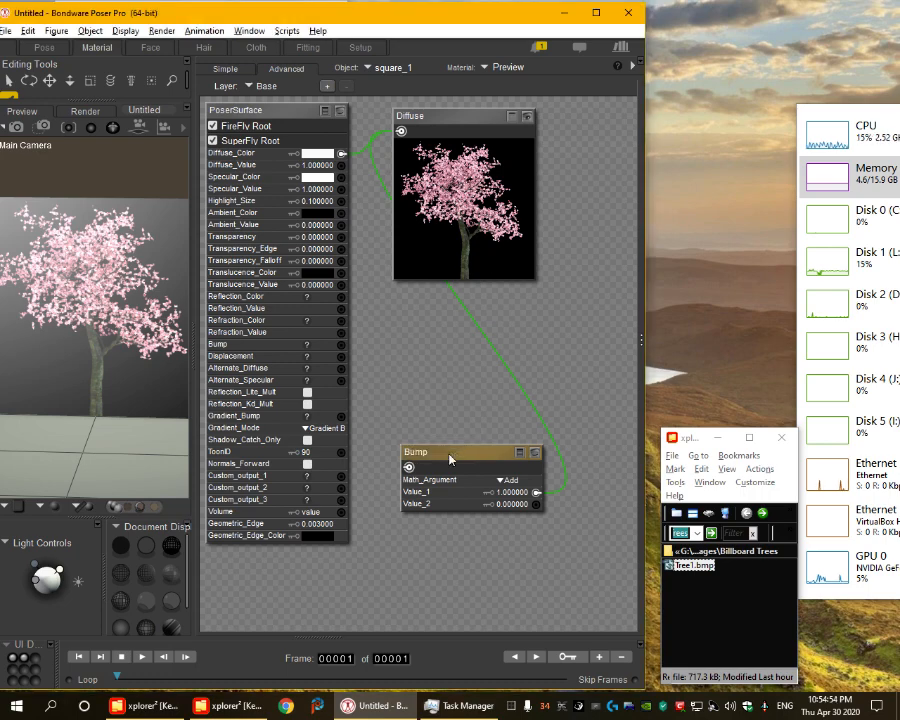
Set the Bump node's Value_2 to 0.1.
left_click(507, 505)
type("0.1")
key("Return")
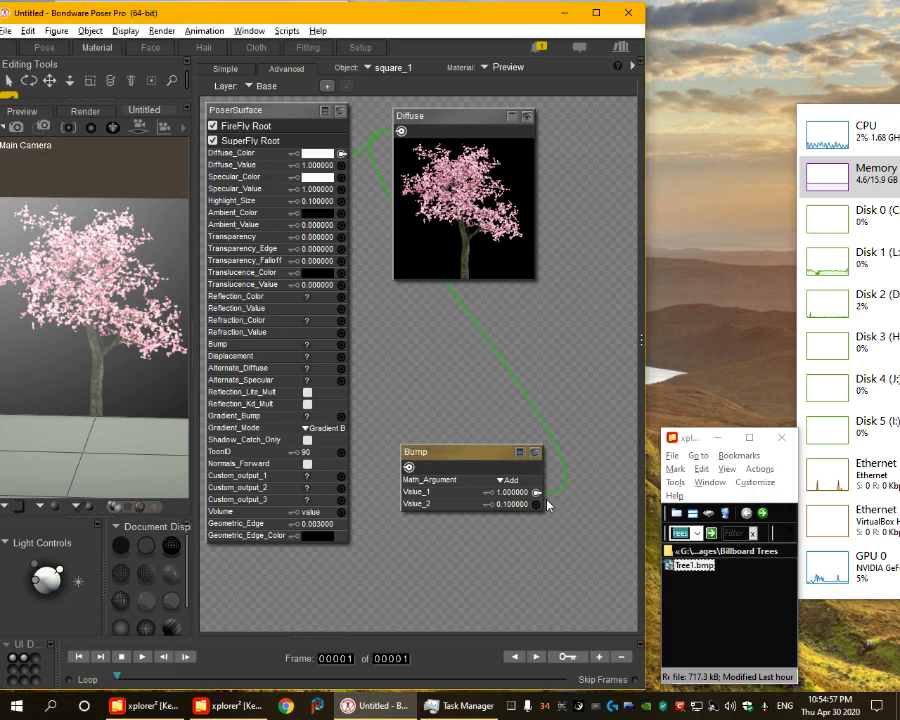
Show only the preview on the Bump node and connect its output to the PoserSurface Bump channel.
left_click(536, 453)
left_click(520, 453)
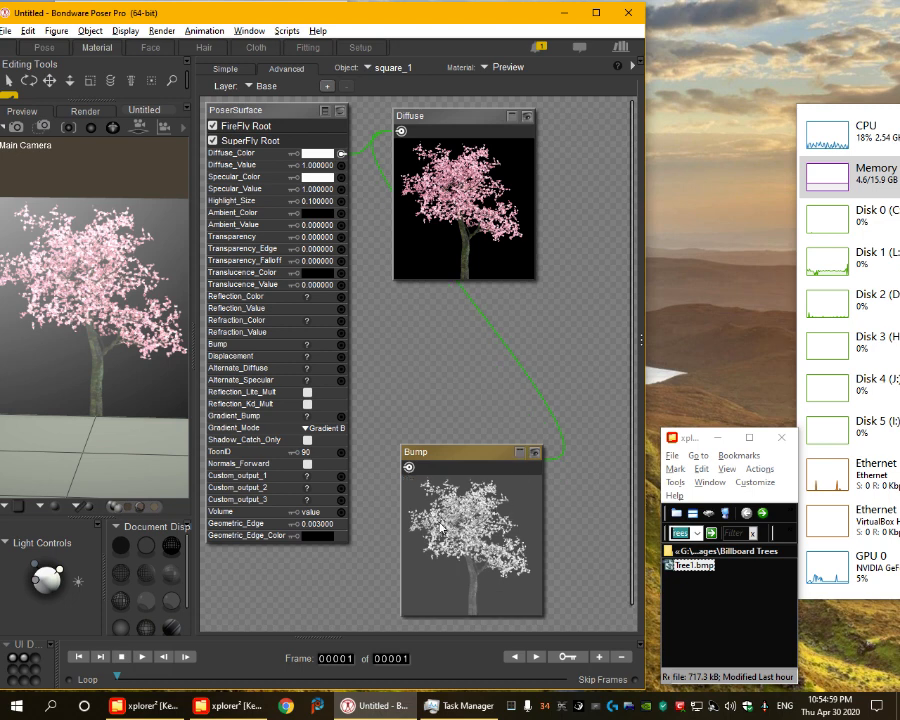
left_click_drag(409, 467, 341, 344)
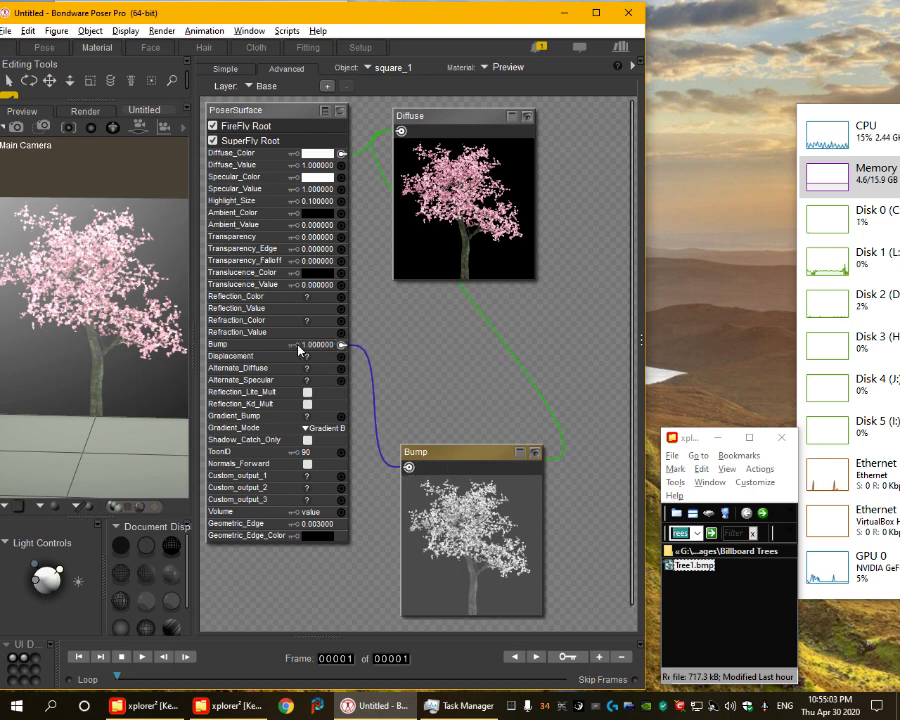
Create a math_functions node below the Diffuse node and rename it Mask.
left_click_drag(441, 116, 434, 110)
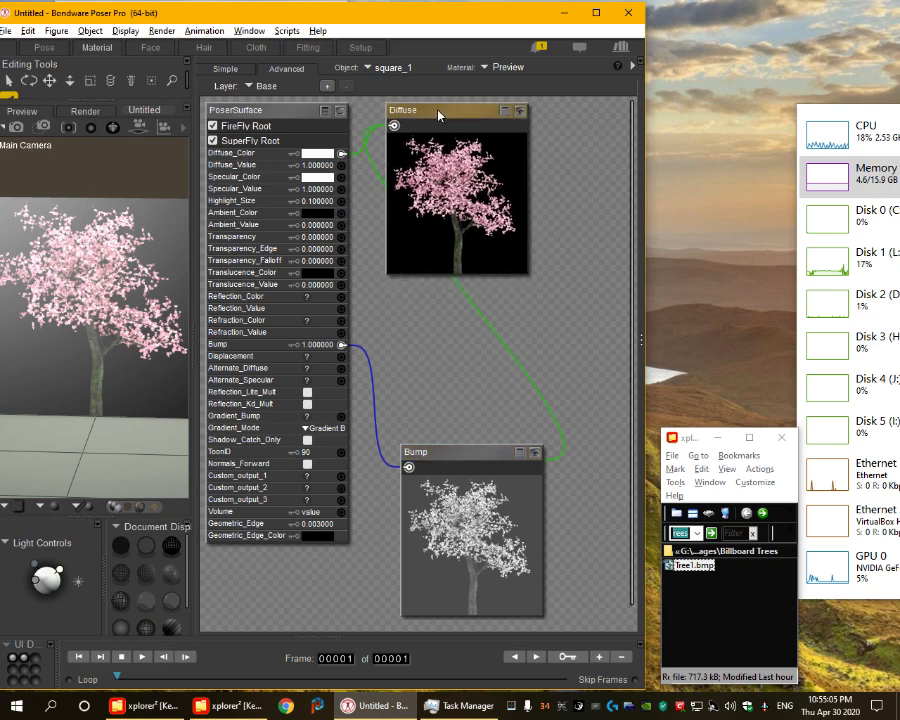
right_click(389, 290)
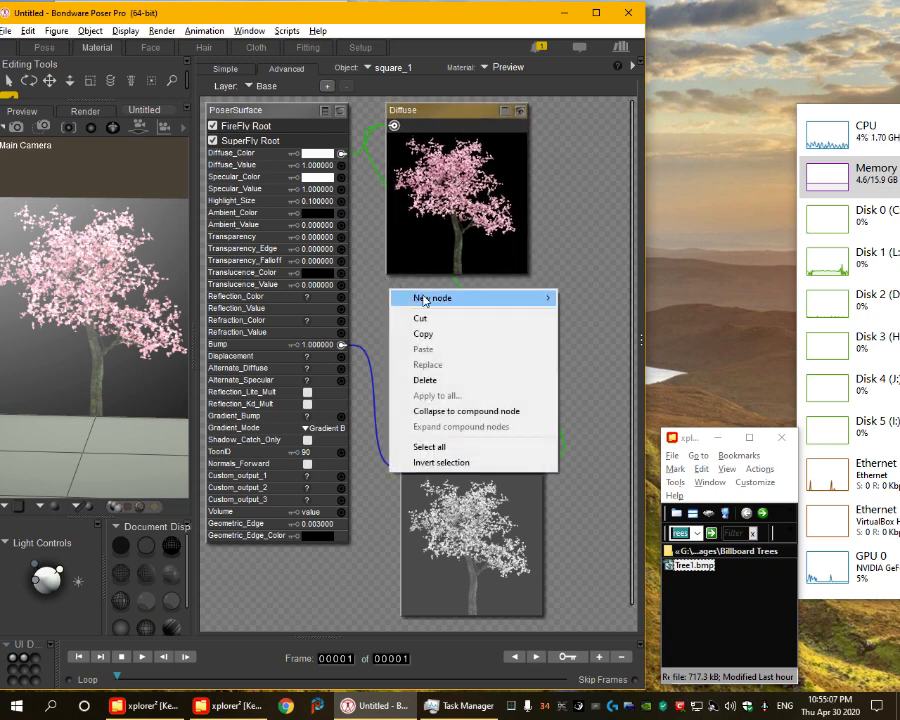
mouse_move(540, 298)
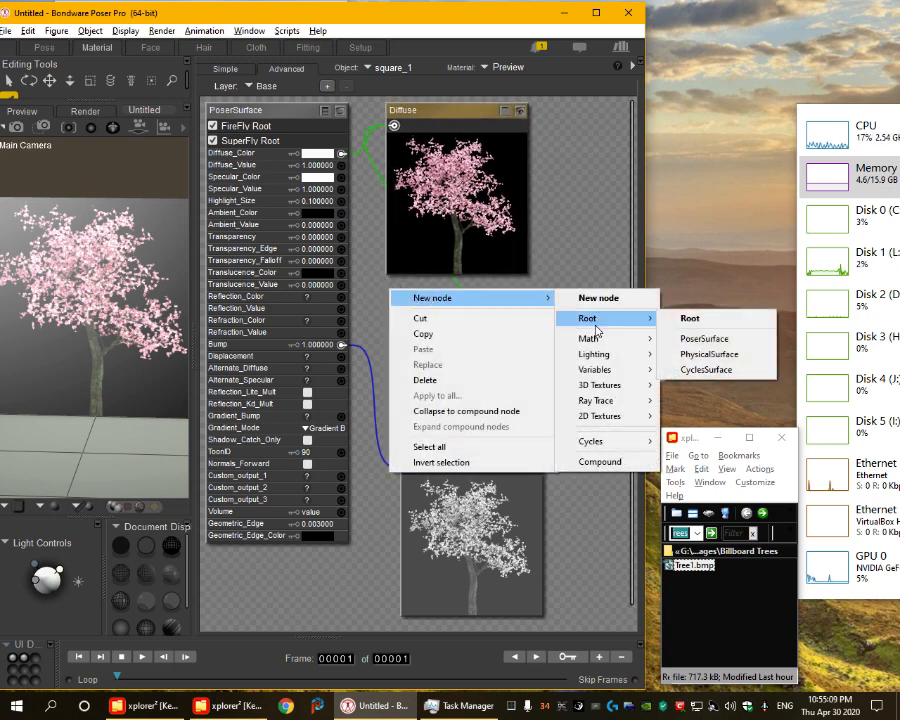
mouse_move(592, 339)
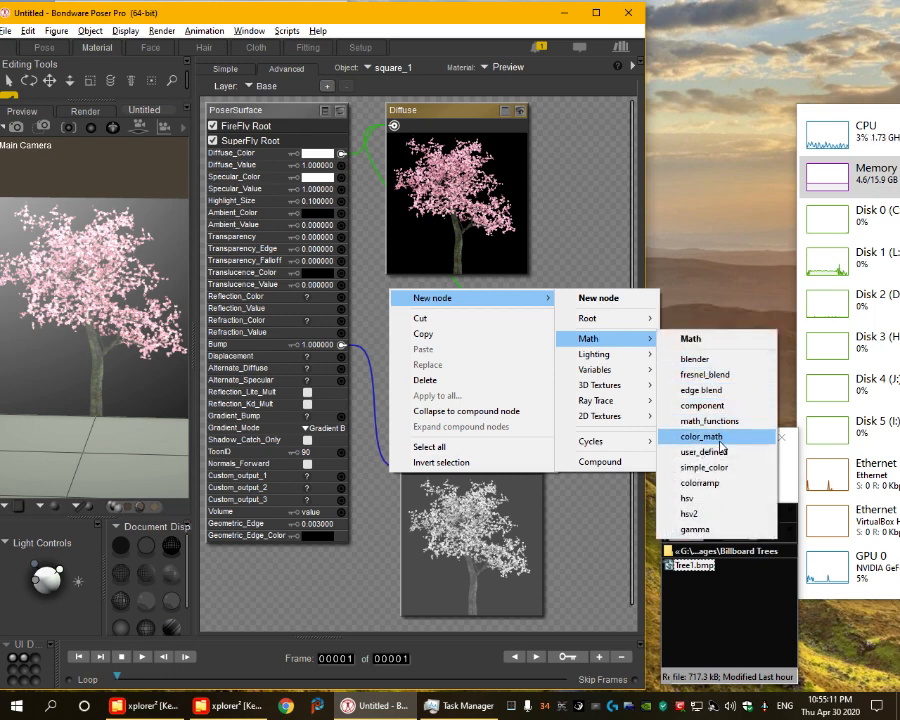
left_click(712, 421)
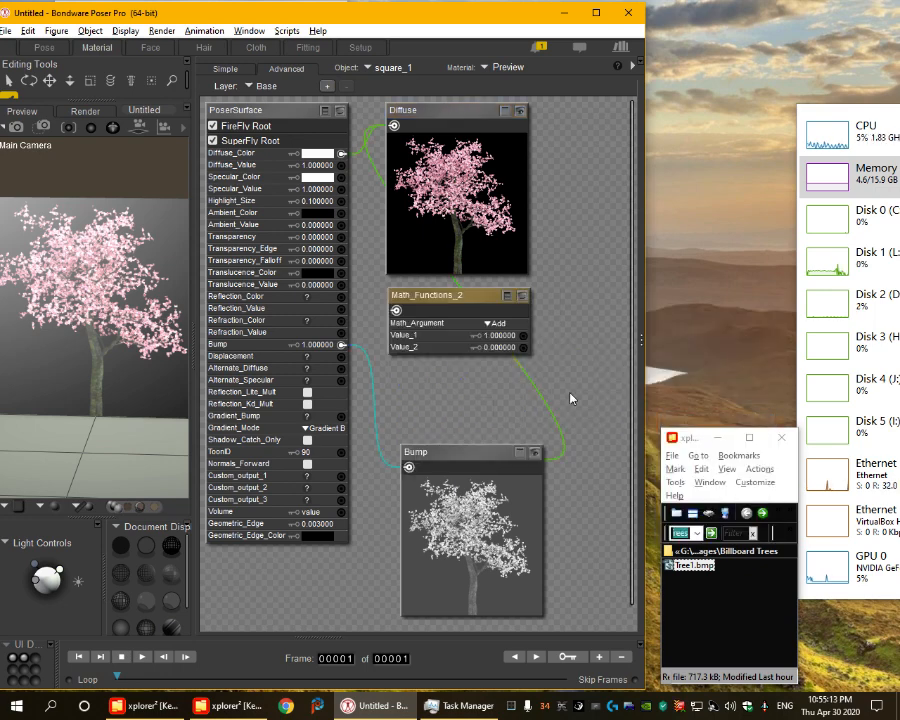
double_click(429, 296)
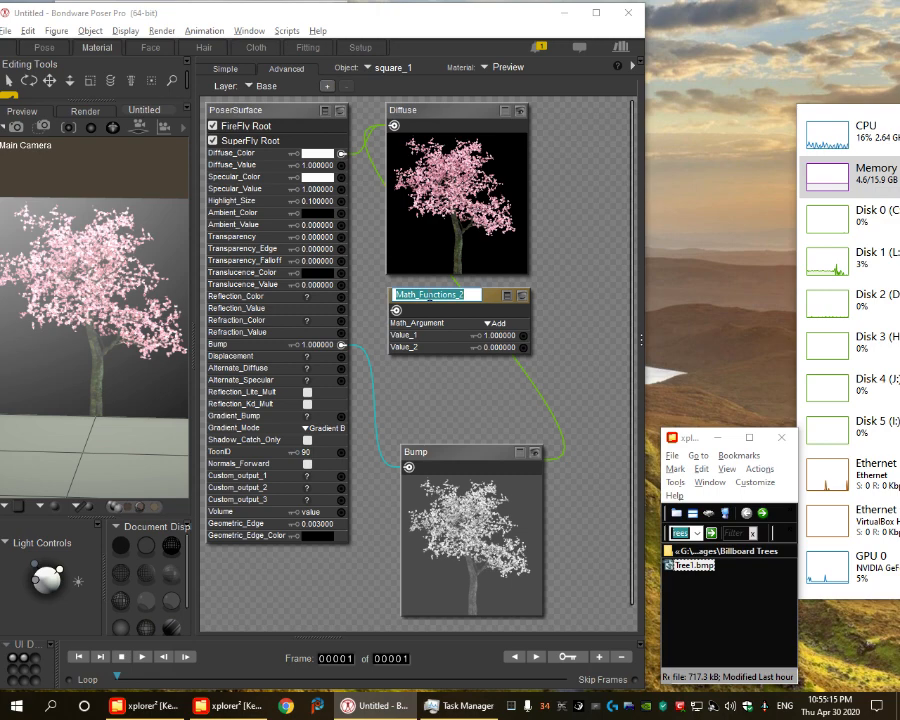
type("Mask")
key("Return")
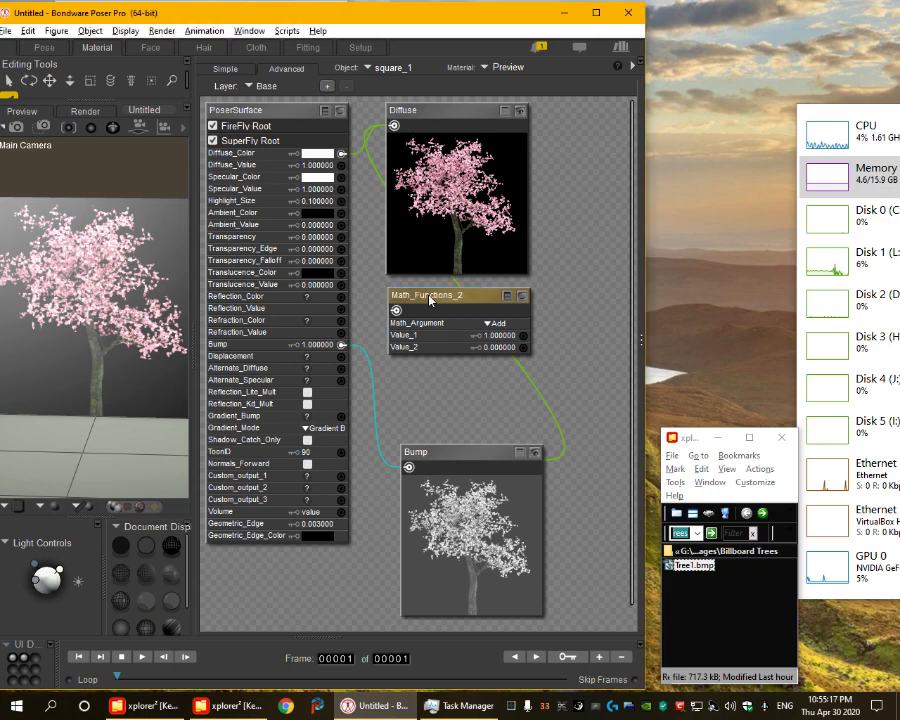
Set the Mask node's Value_2 to 1 and feed it from the Diffuse node's output.
left_click(497, 348)
type("1")
key("Return")
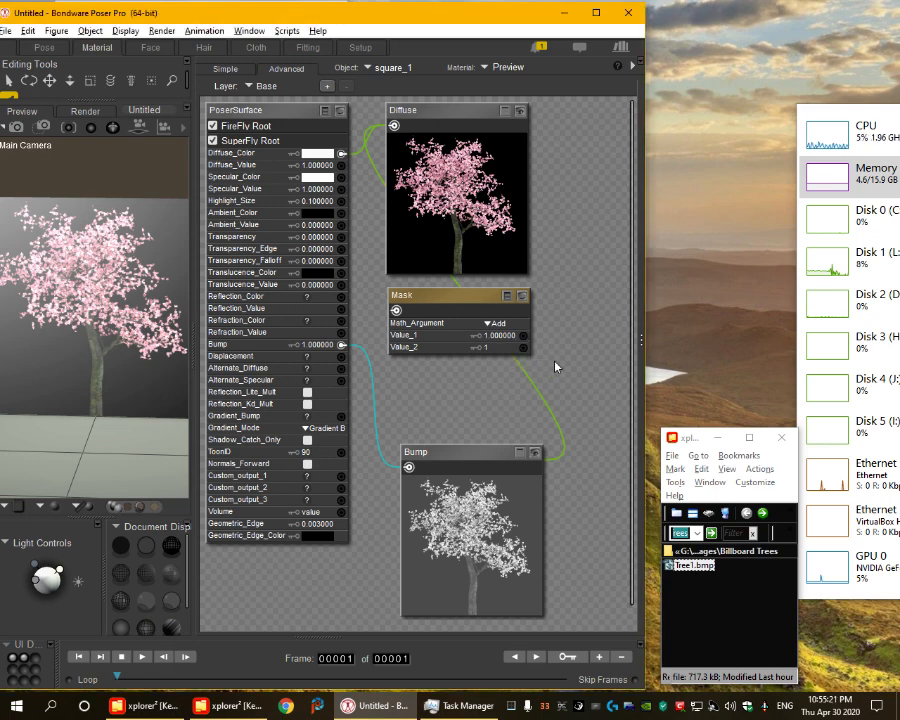
left_click(400, 136)
left_click_drag(559, 331, 524, 348)
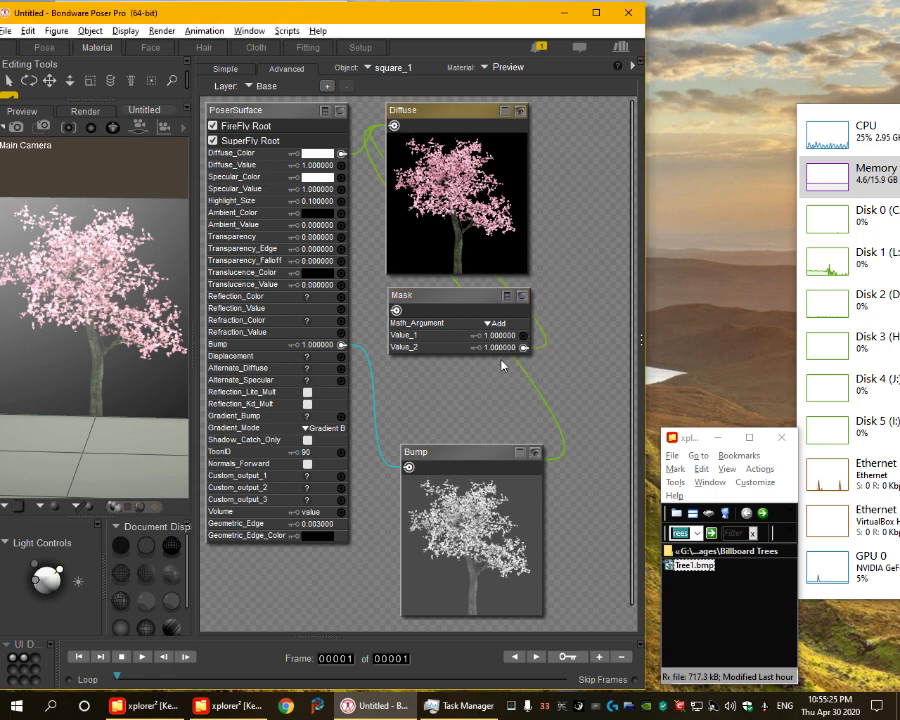
Connect the Mask node's output to the Specular_Color and Transparency channels, with Transparency set to 1.
left_click(396, 311)
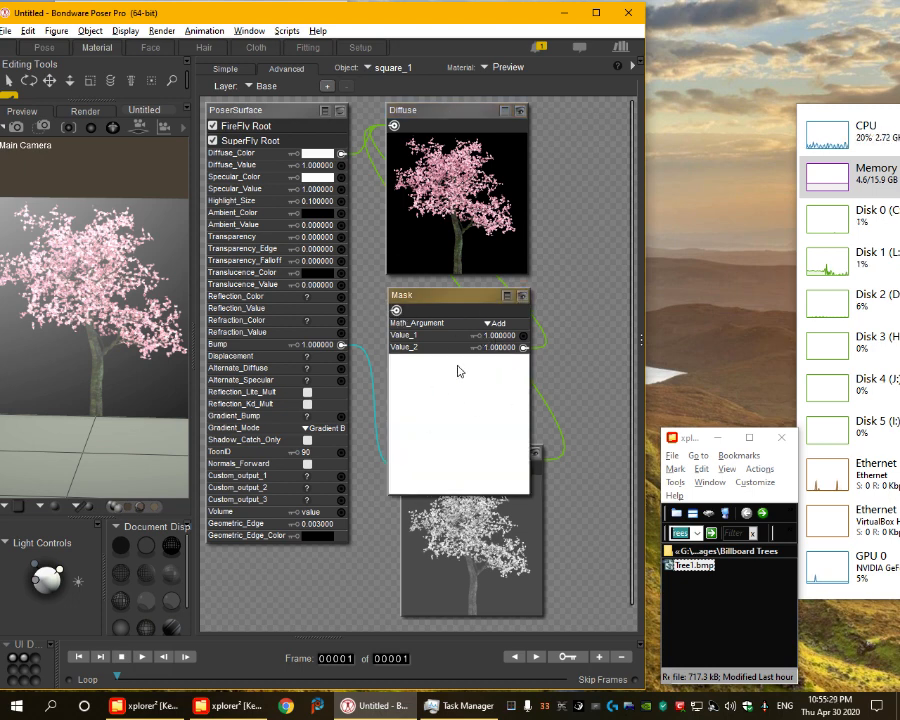
left_click_drag(396, 312, 342, 180)
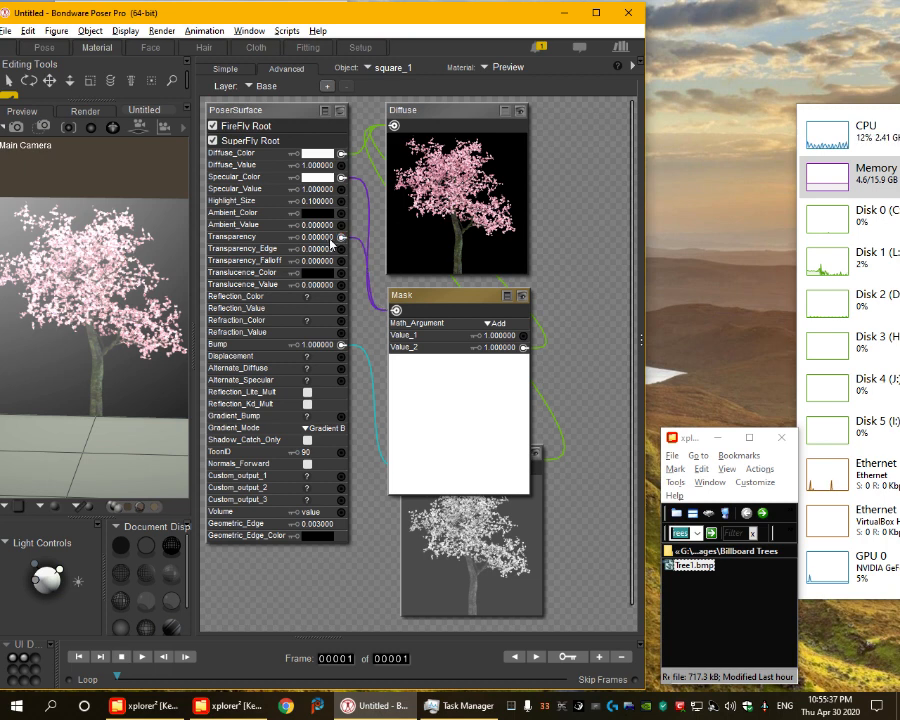
left_click(322, 237)
type("1")
key("Return")
Connect the Mask node's output to the Transparency_Edge channel and set that channel to 1.
left_click_drag(394, 310, 341, 249)
left_click(318, 249)
type("1")
key("Return")
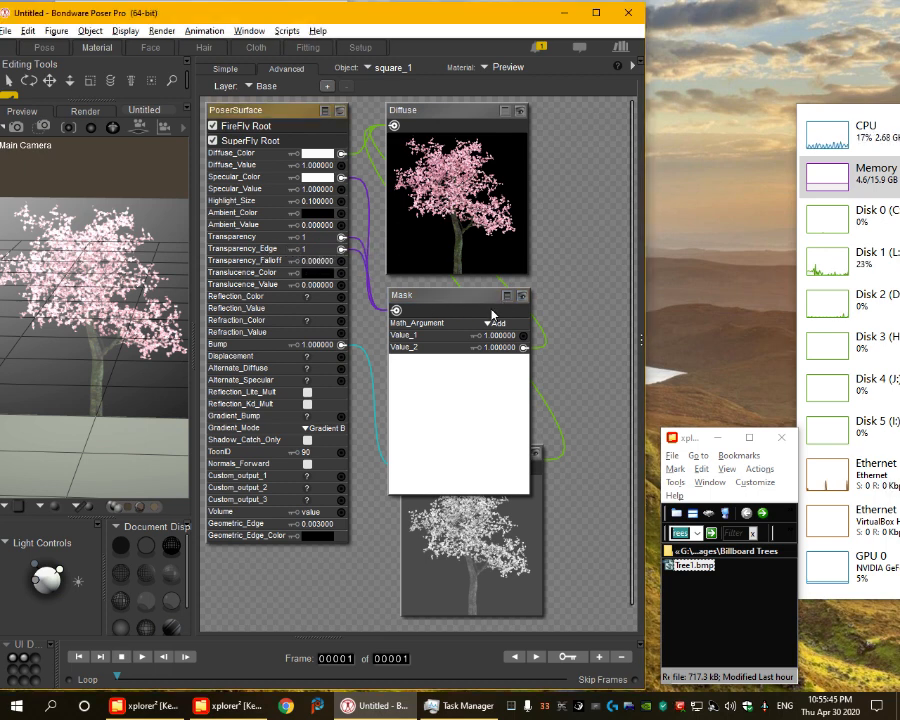
Change the Mask node's Math_Argument to Step and set its Value_1 to .001.
left_click(497, 323)
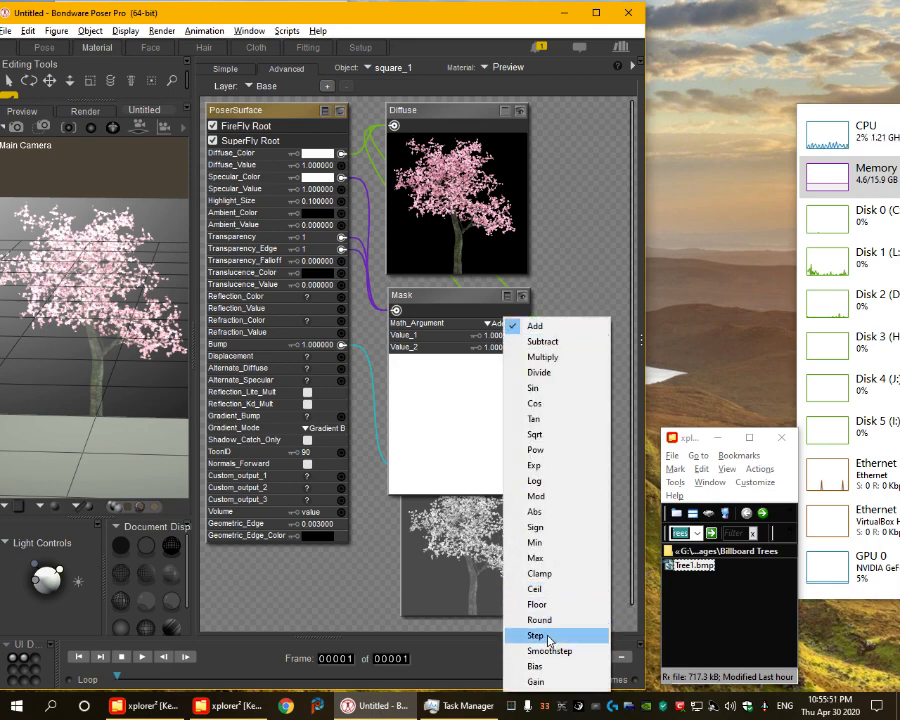
left_click(548, 638)
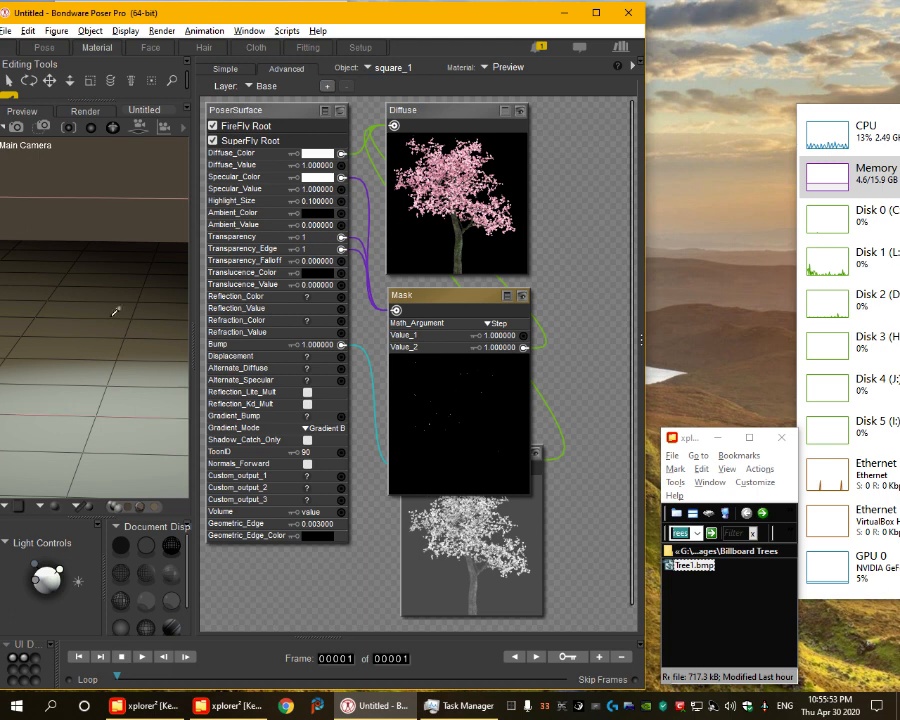
left_click(505, 336)
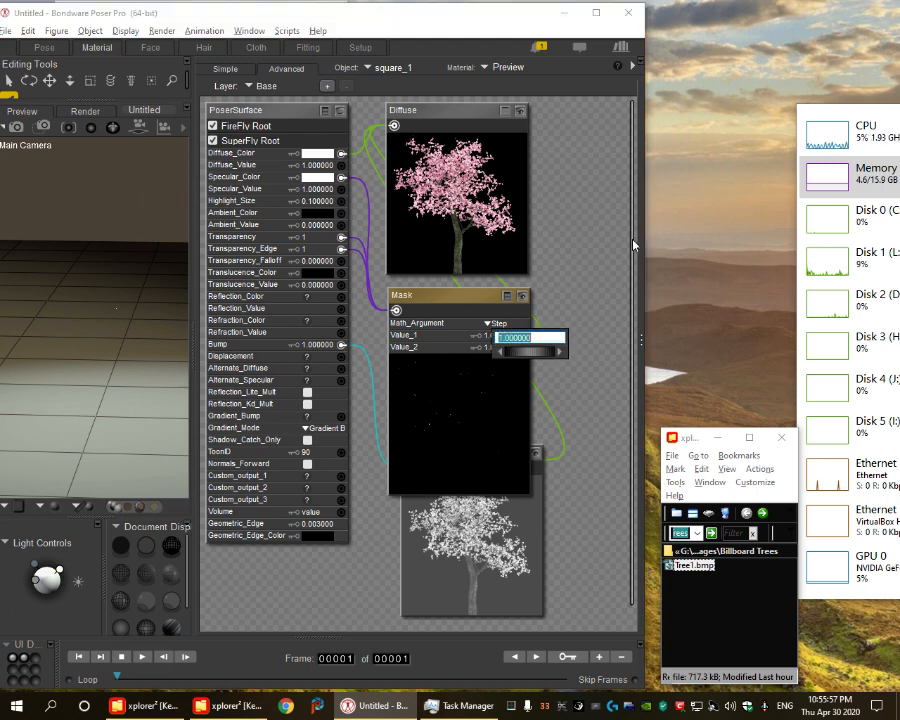
type(".")
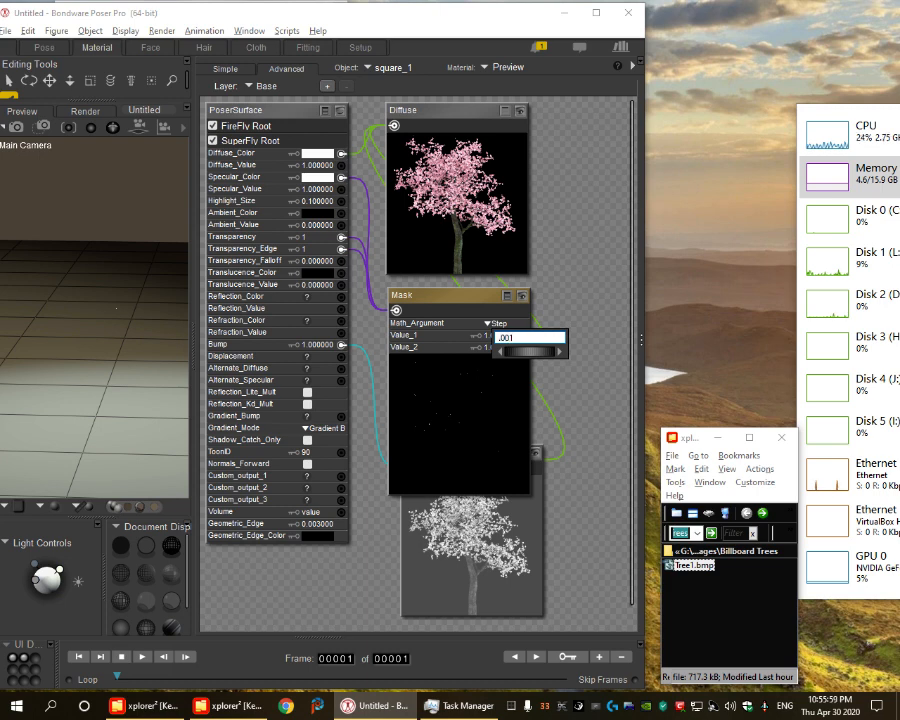
type("001")
key("Return")
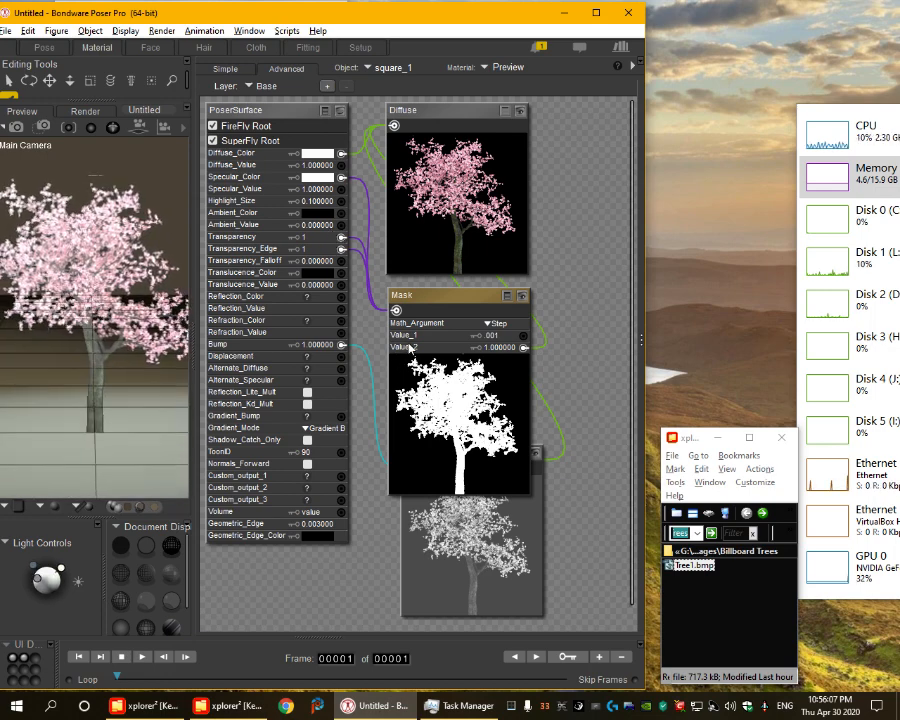
Reduce the Mask node to its preview only and align the Bump node beneath it.
left_click(507, 297)
left_click_drag(463, 466, 452, 466)
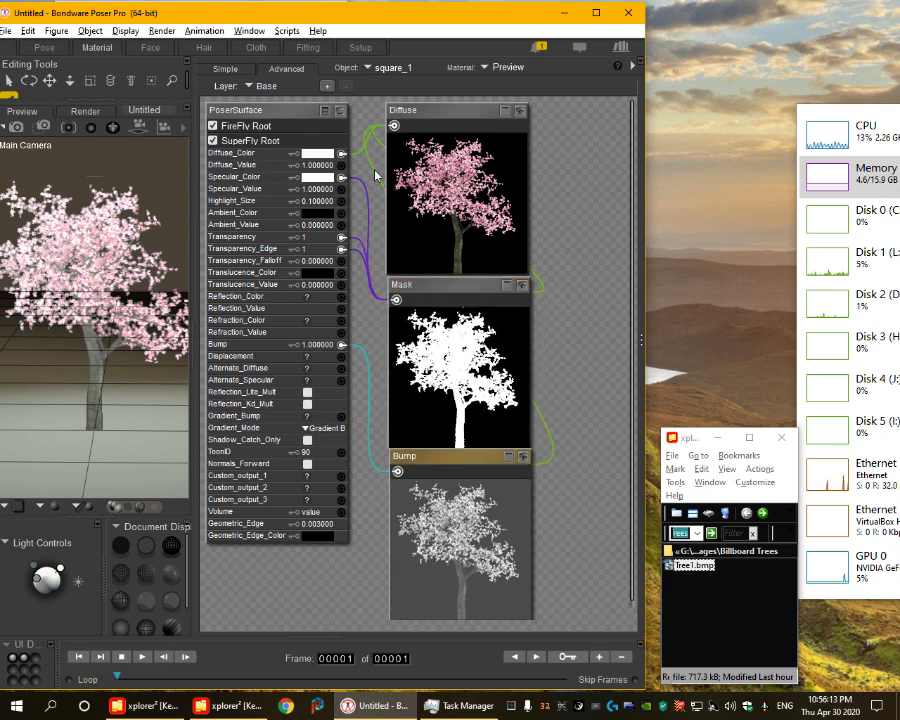
Set the PoserSurface Specular_Value of the square's material to 0.1.
left_click(43, 48)
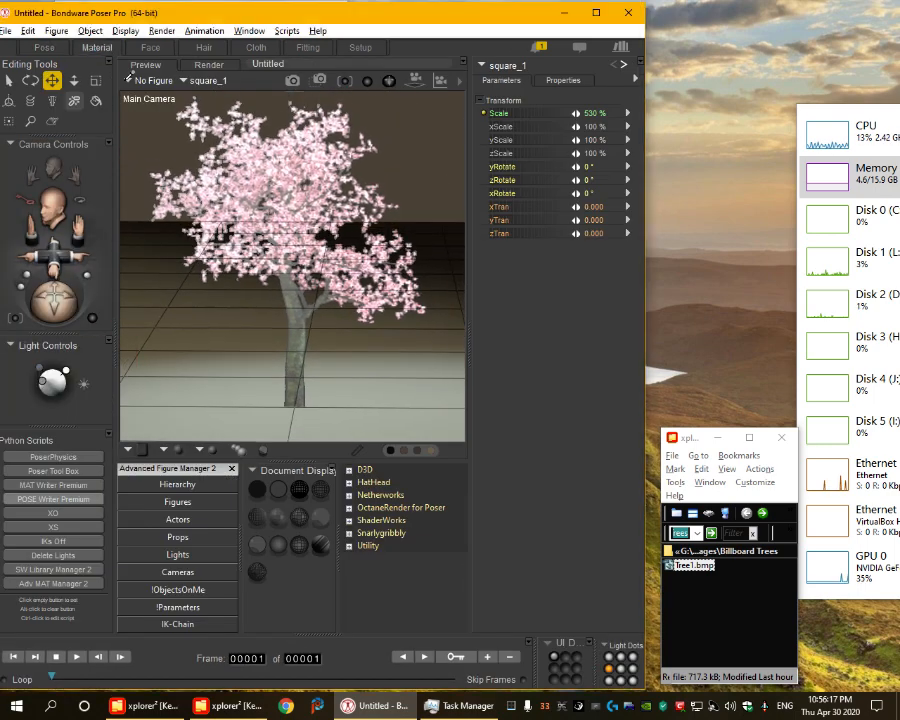
left_click(97, 47)
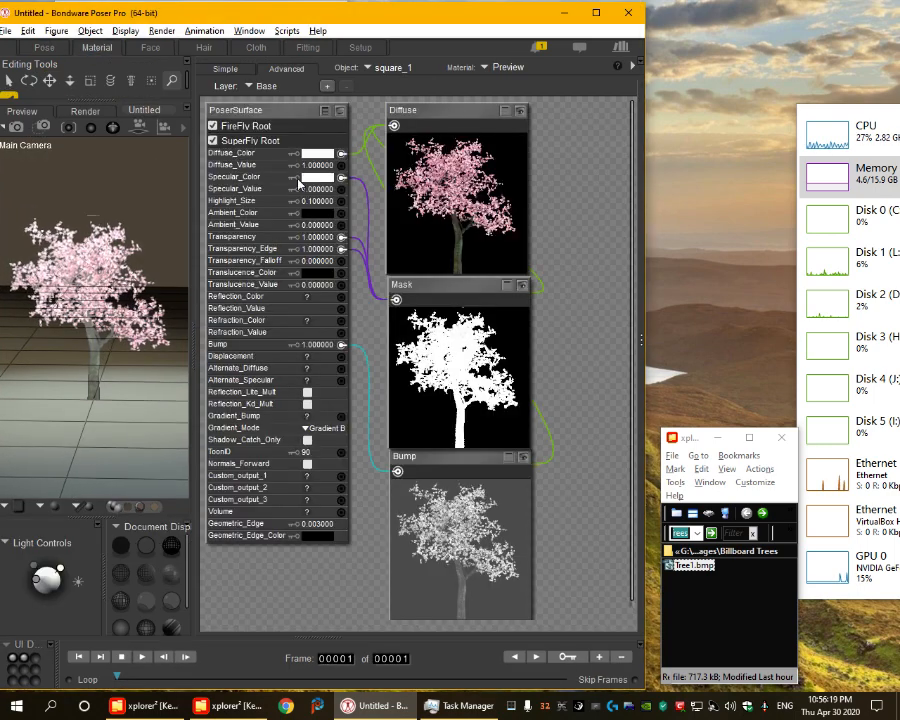
left_click(312, 188)
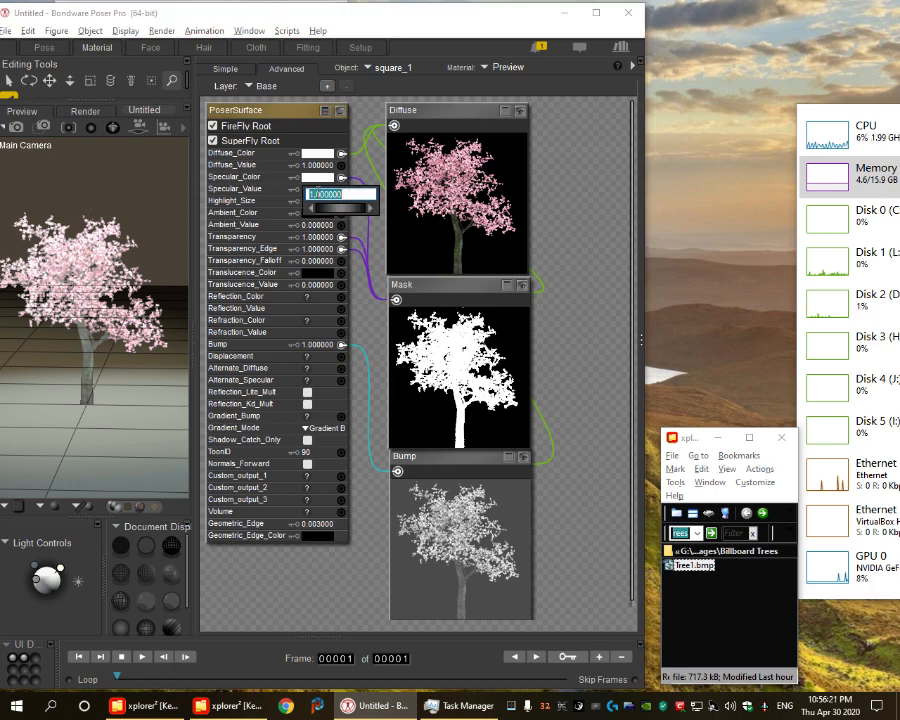
type(".1")
key("Return")
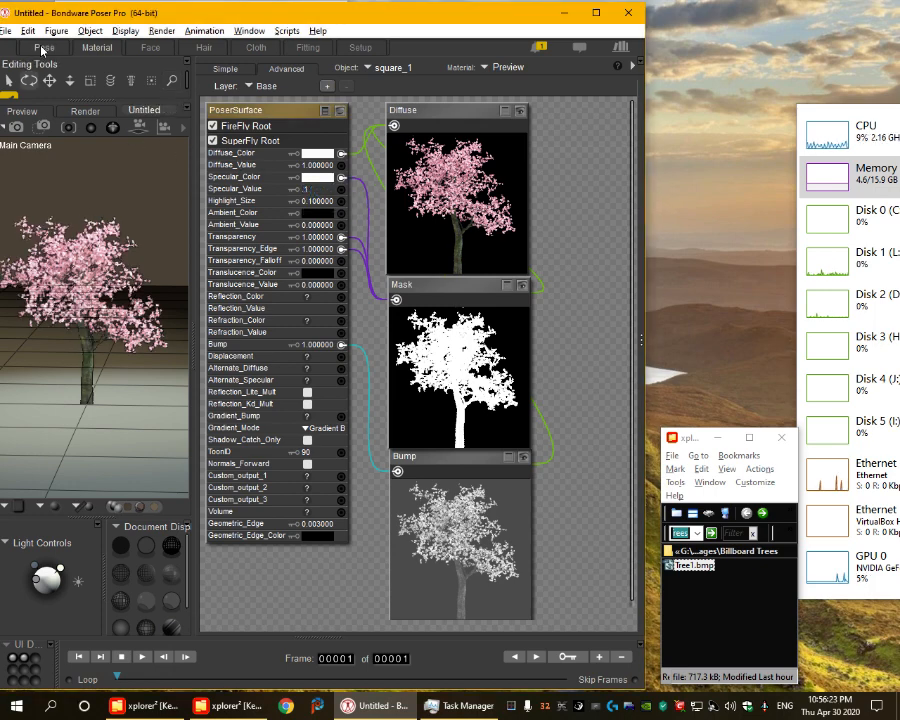
Render the billboard tree with SuperFly from the main camera to check the transparency and shadow.
left_click(43, 48)
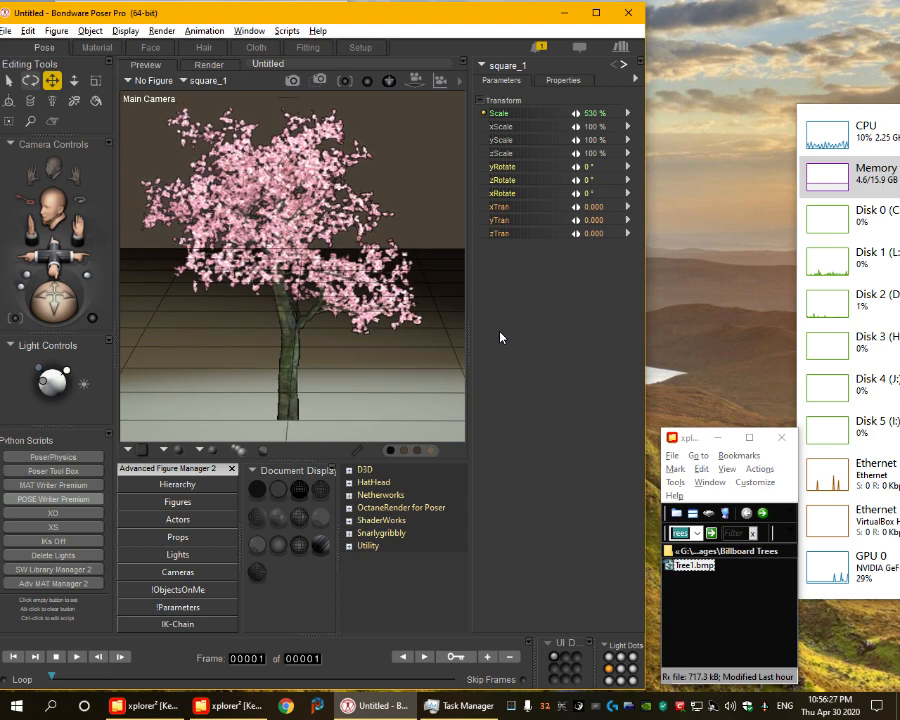
key("ctrl+r")
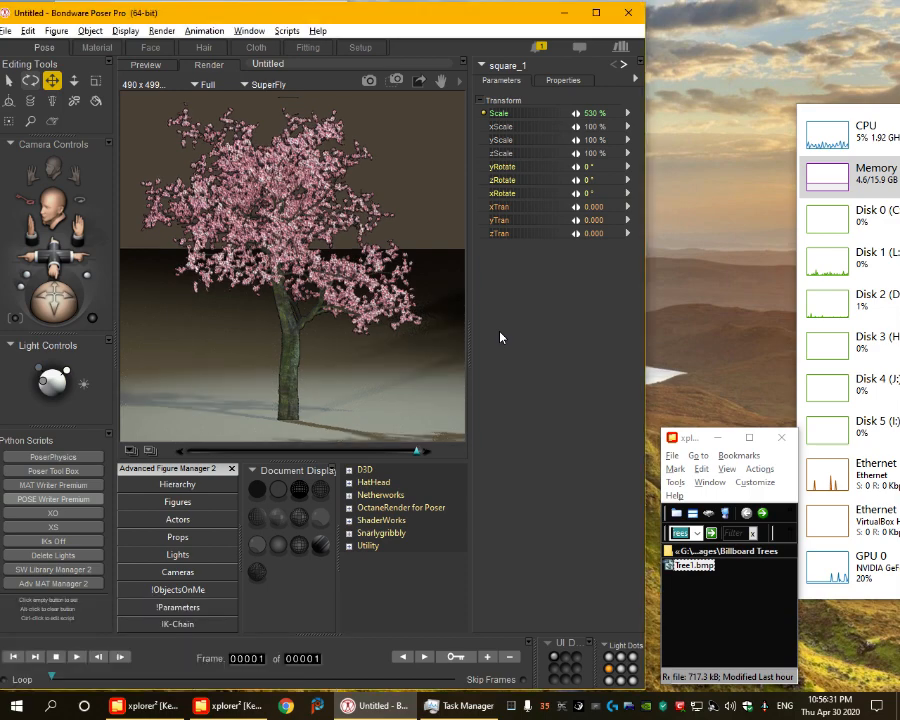
middle_click_drag(449, 430, 272, 315)
Raise the Step threshold in the square's material by setting the Mask node's Value_1 to 0.01.
left_click(97, 47)
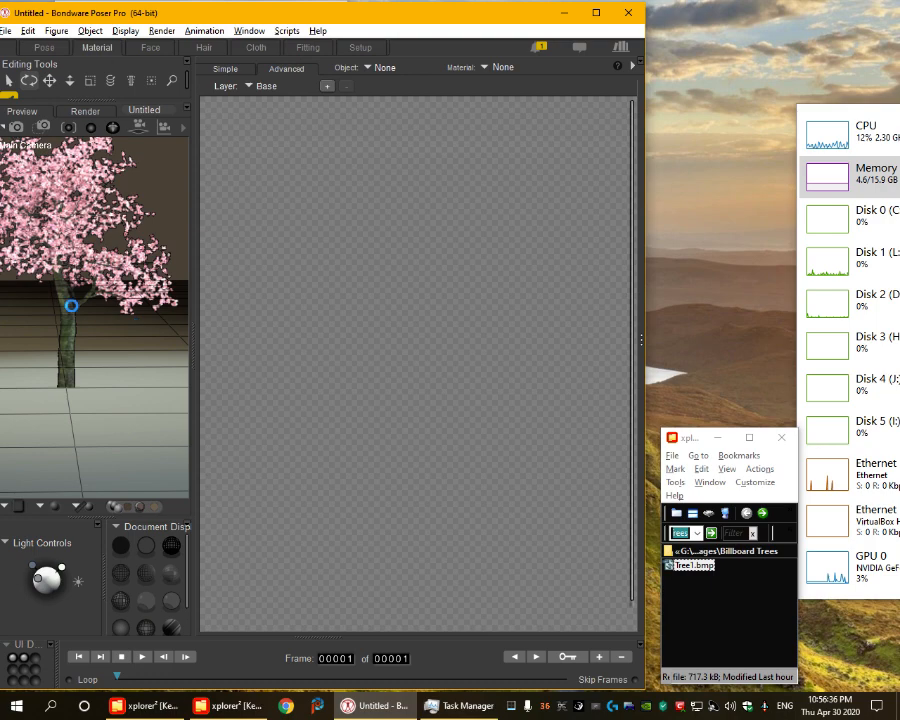
left_click(71, 305)
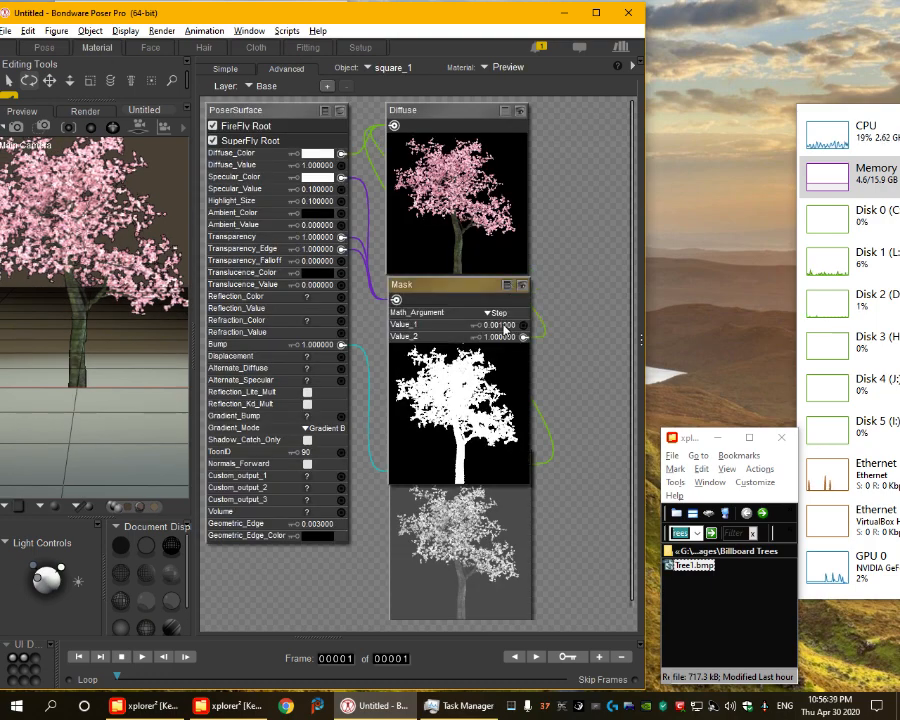
left_click(504, 326)
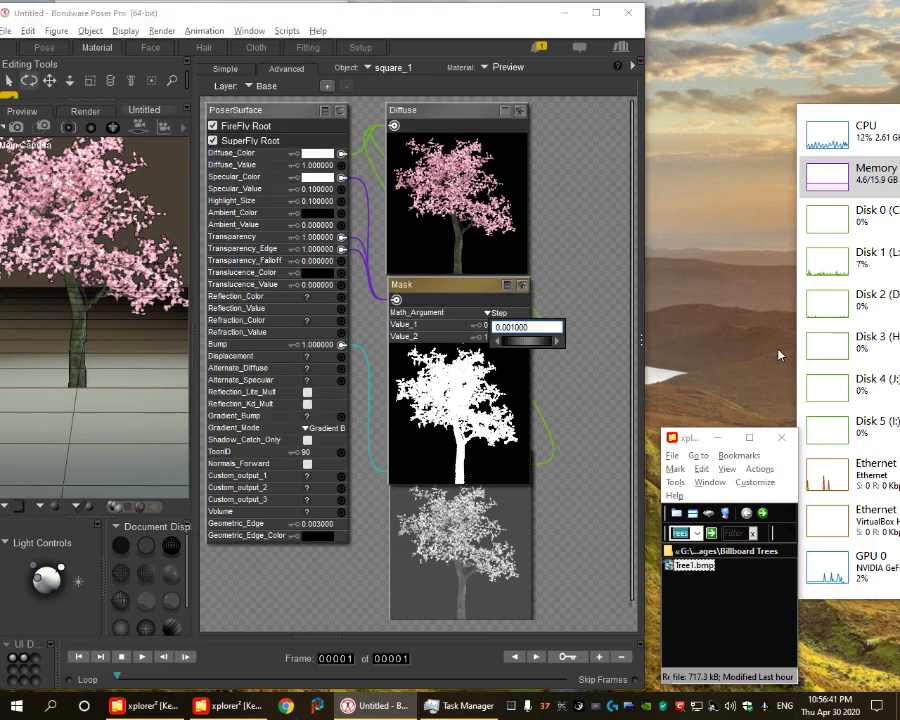
key("BackSpace")
key("Return")
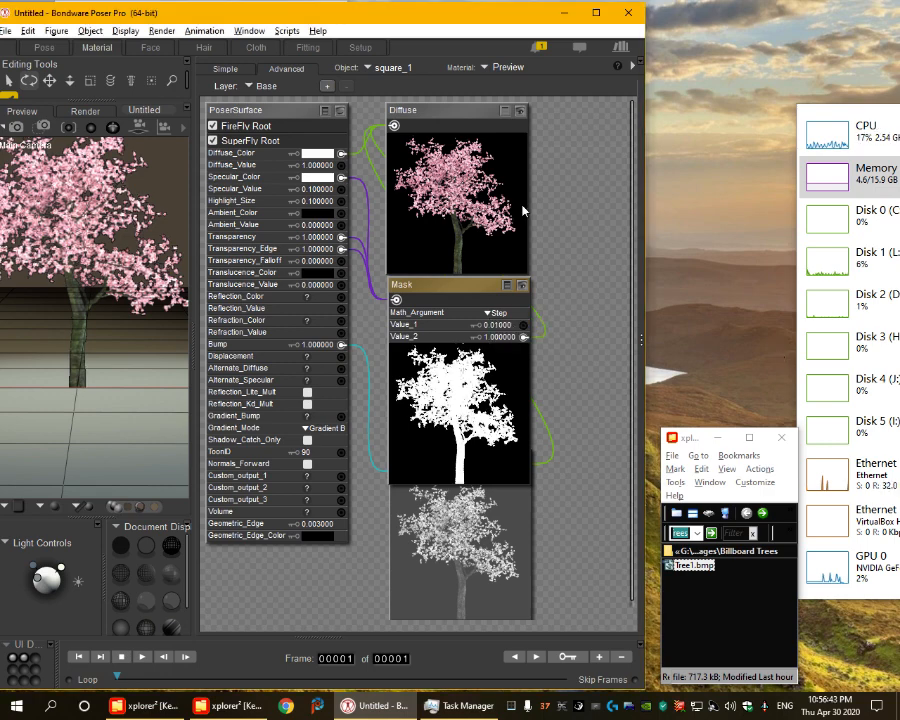
Render the whole tree again with SuperFly to check the adjusted mask edges.
left_click(41, 47)
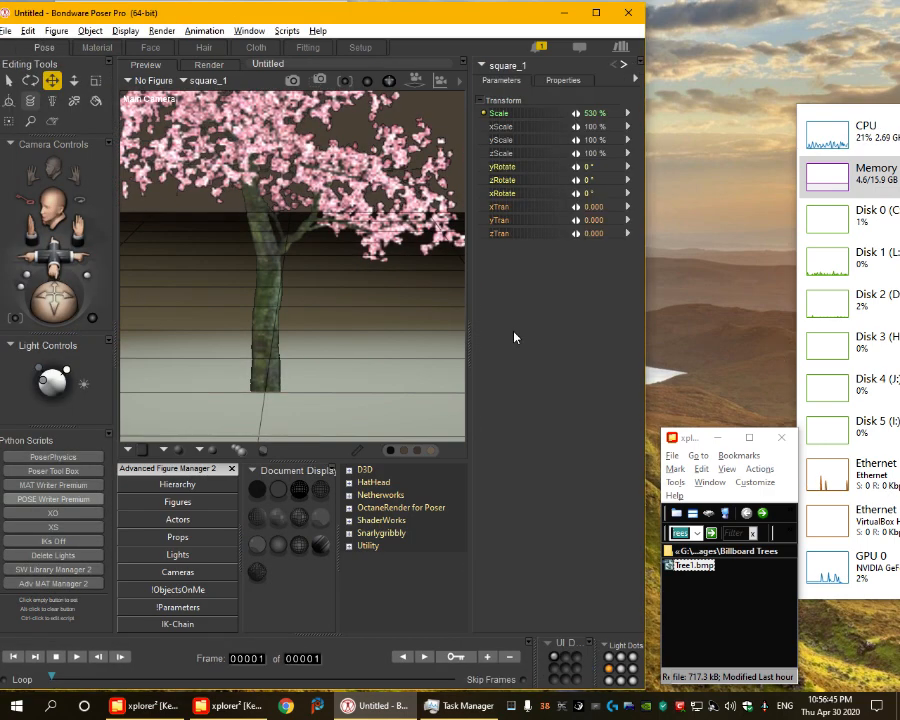
key("ctrl+r")
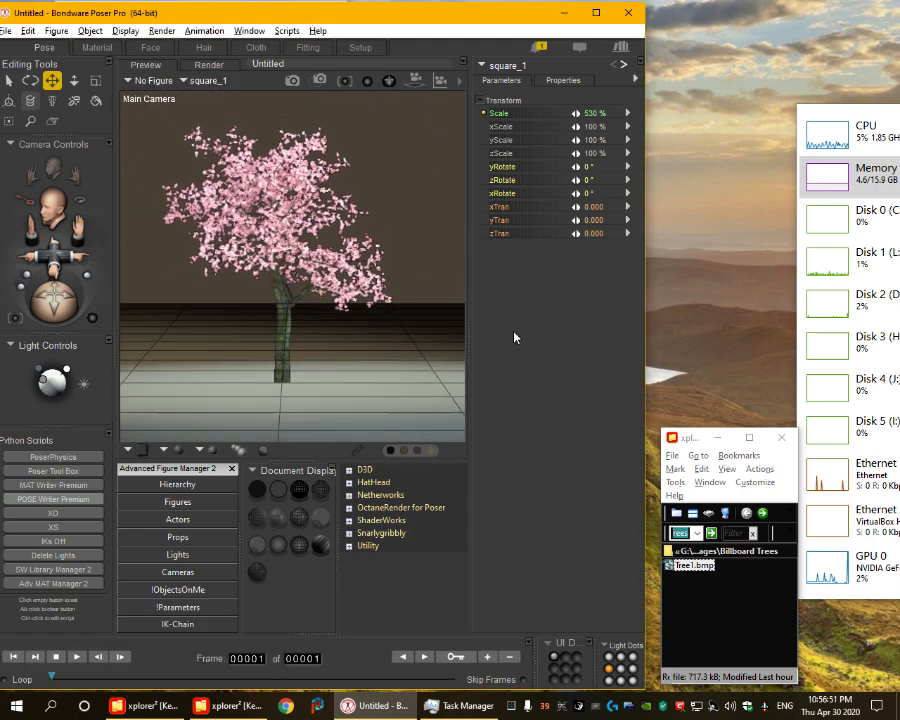
key("ctrl+r")
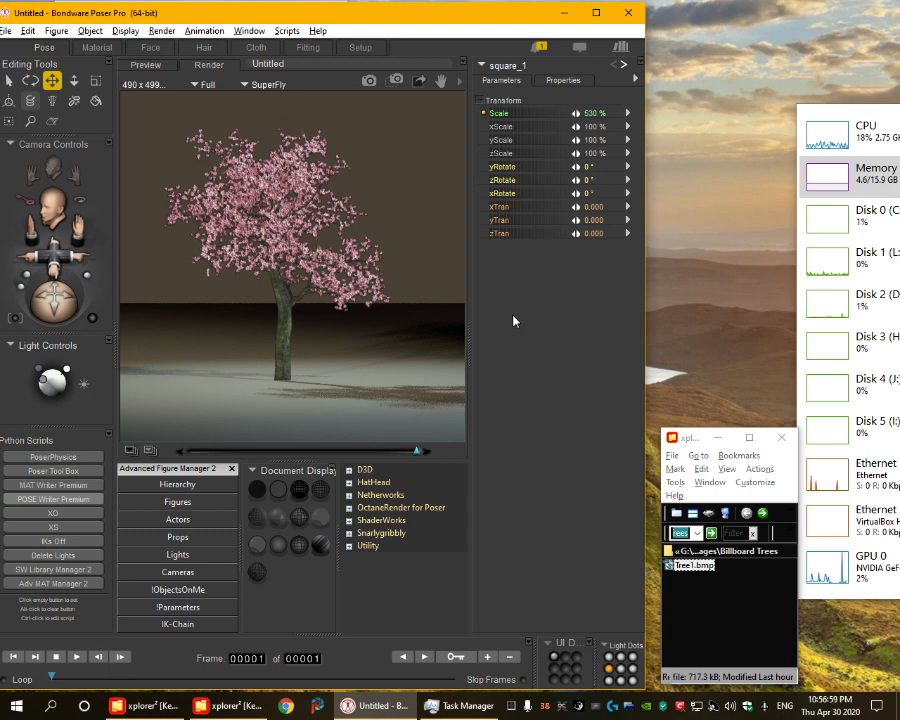
Delete all lights from the scene and select the ground.
key("ctrl+m")
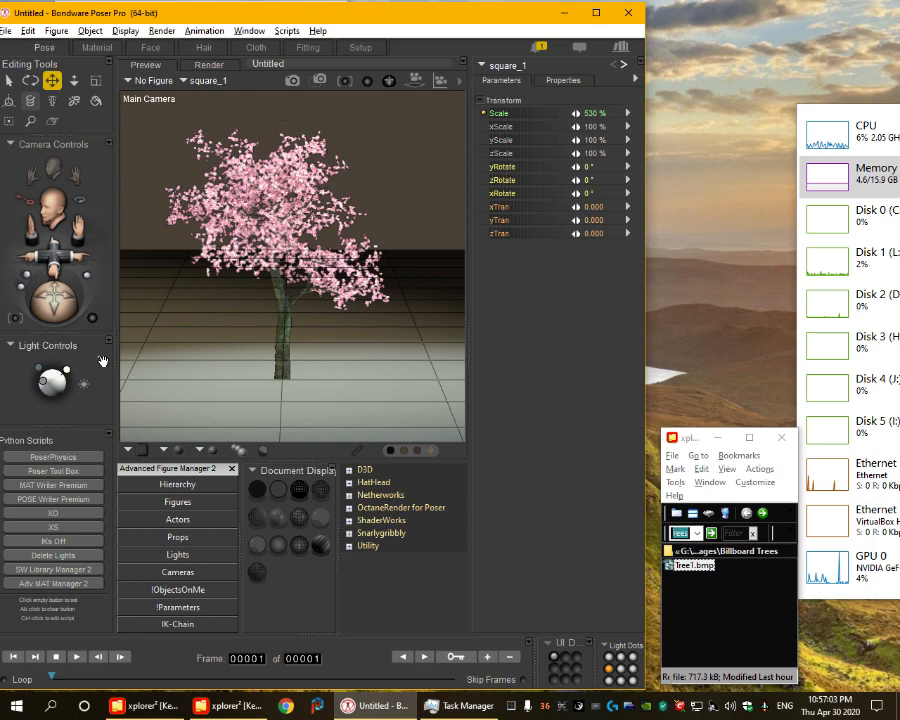
left_click(50, 556)
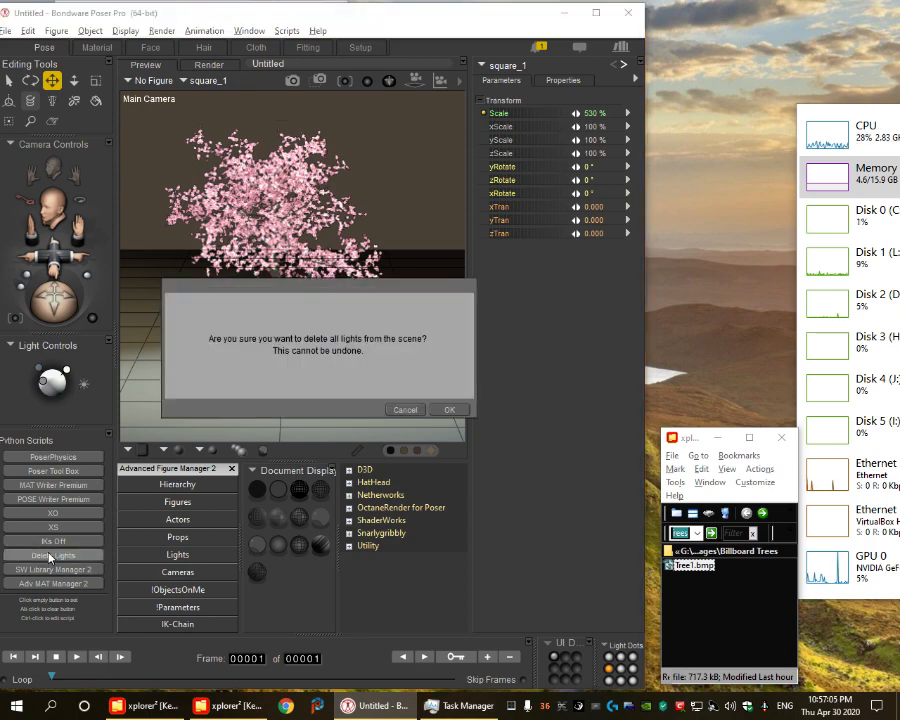
key("Return")
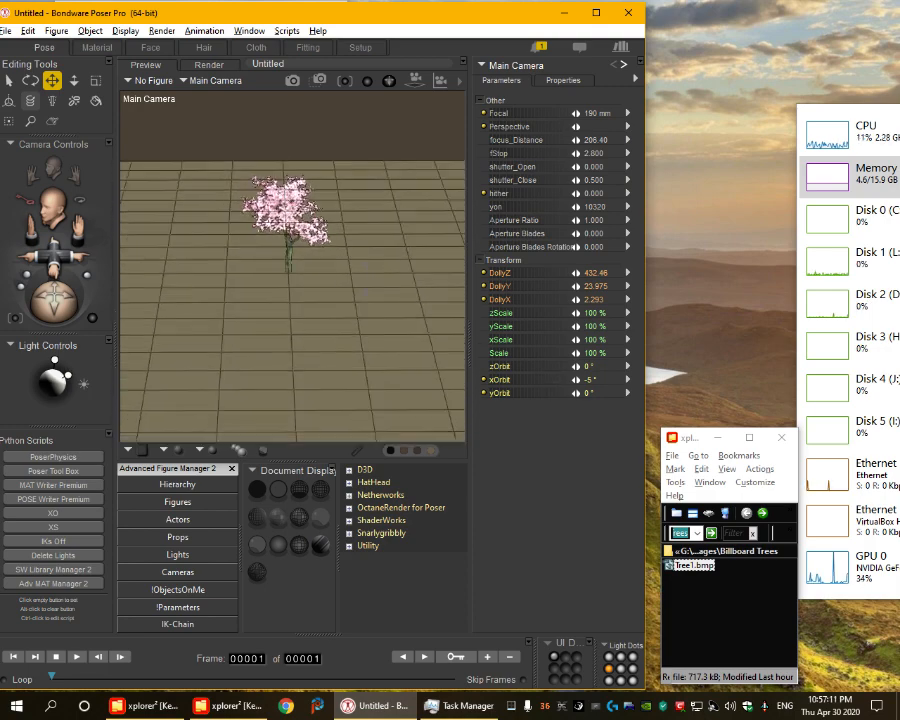
left_click(359, 292)
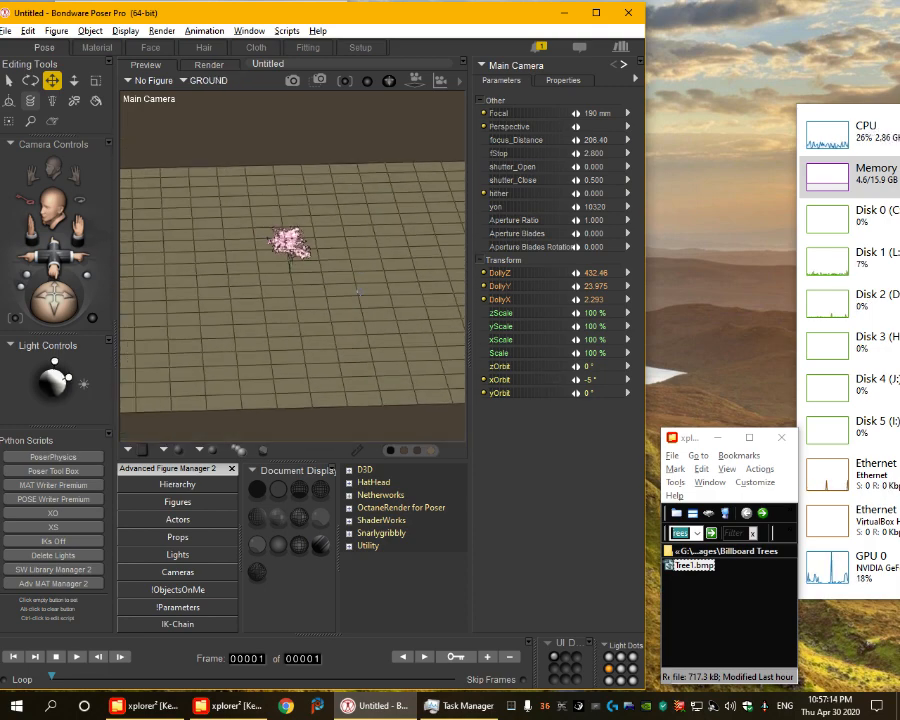
Select the ground and set its scale to 90%.
left_click(55, 362)
left_click(286, 349)
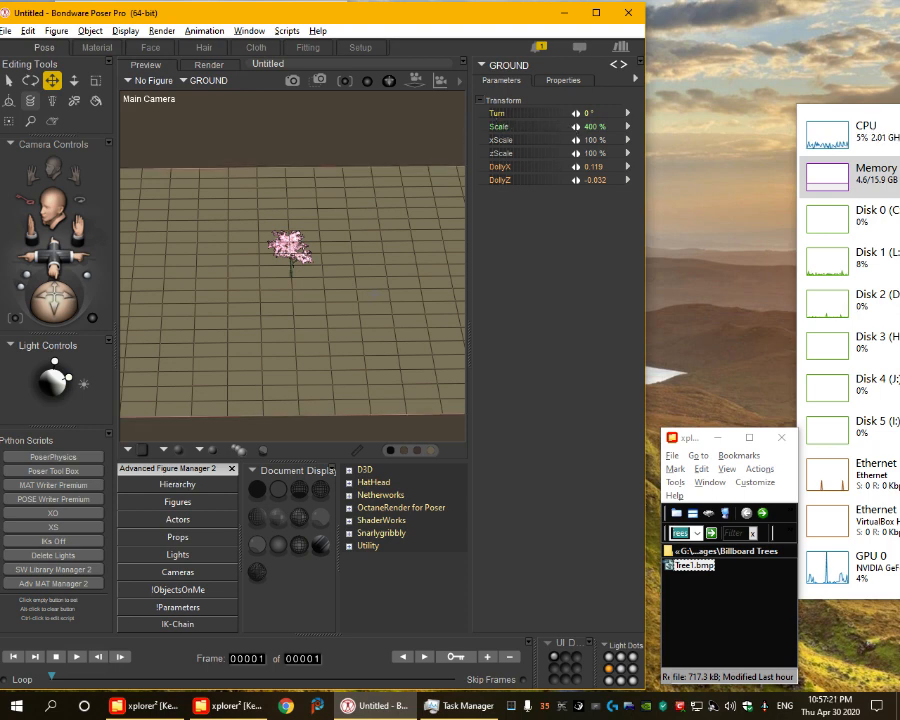
left_click(597, 127)
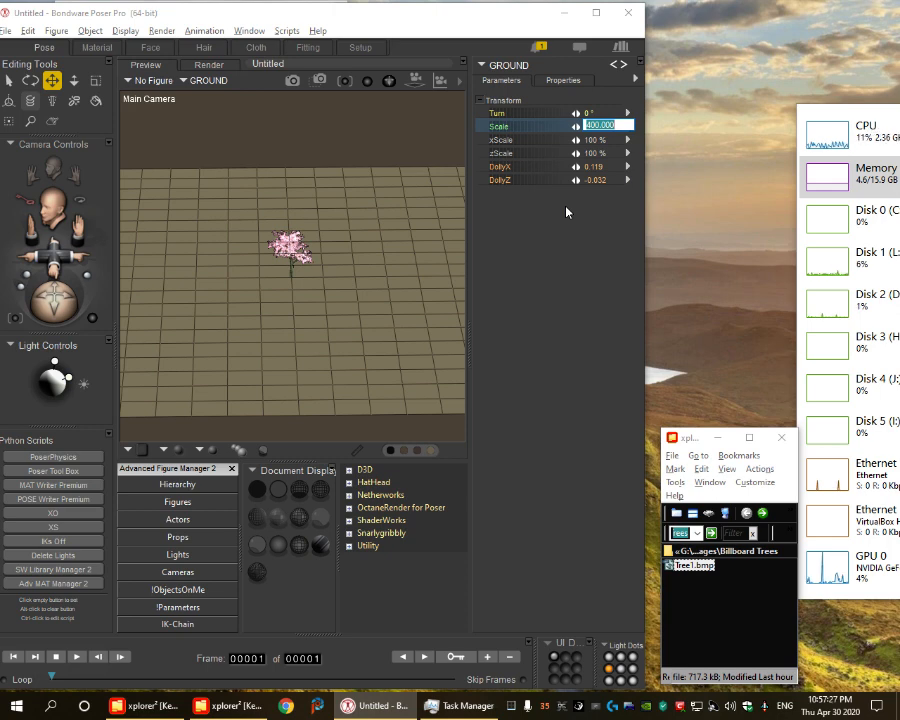
type("90")
key("Return")
Select the billboard tree square and reduce its scale to about 411%.
scroll(356, 263, "up", 5)
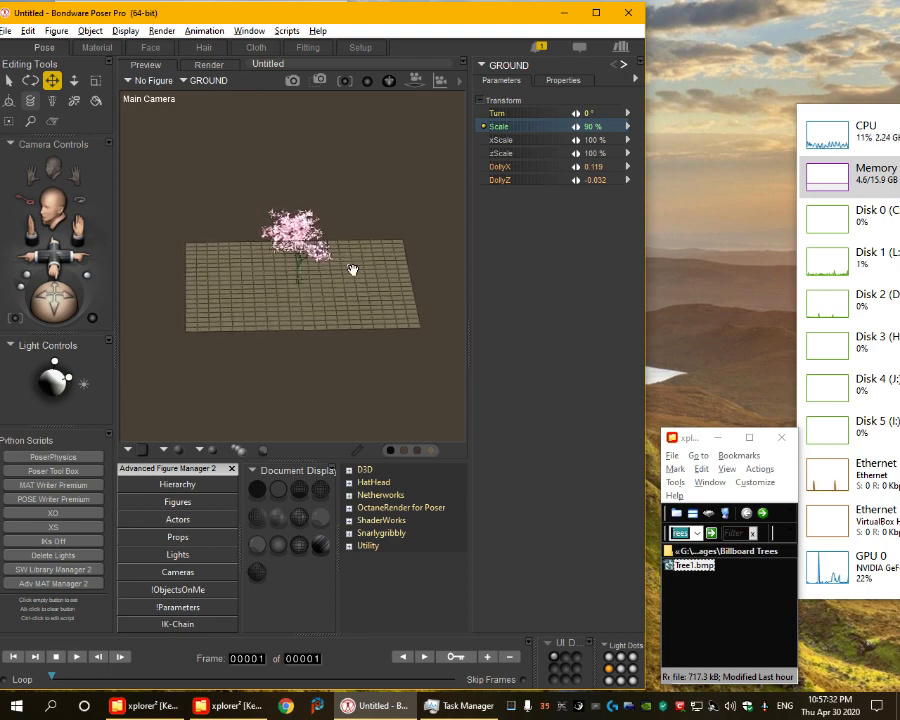
scroll(352, 270, "up", 5)
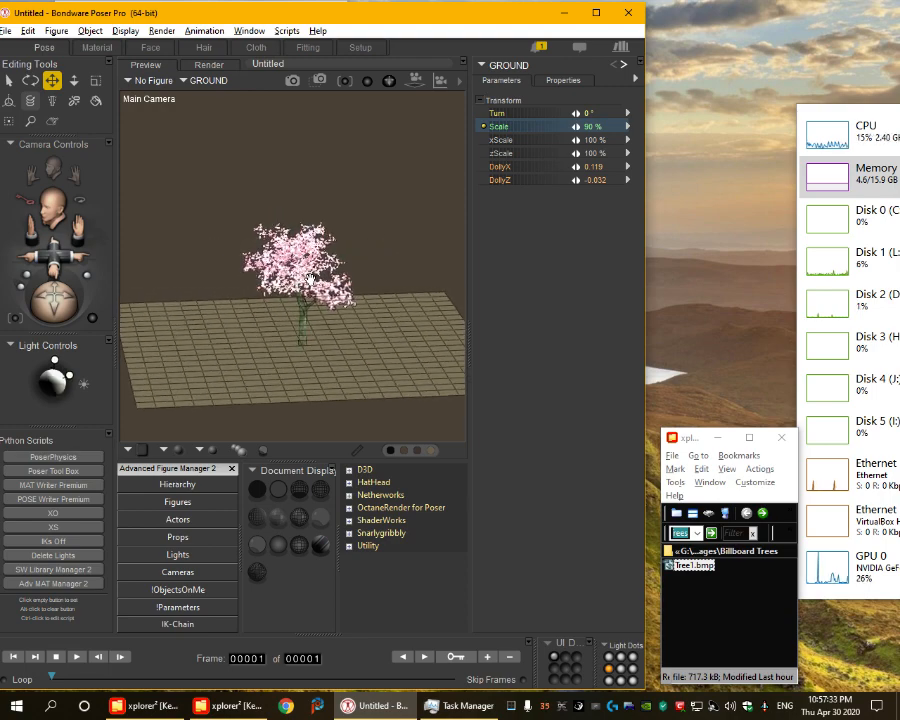
left_click(307, 271)
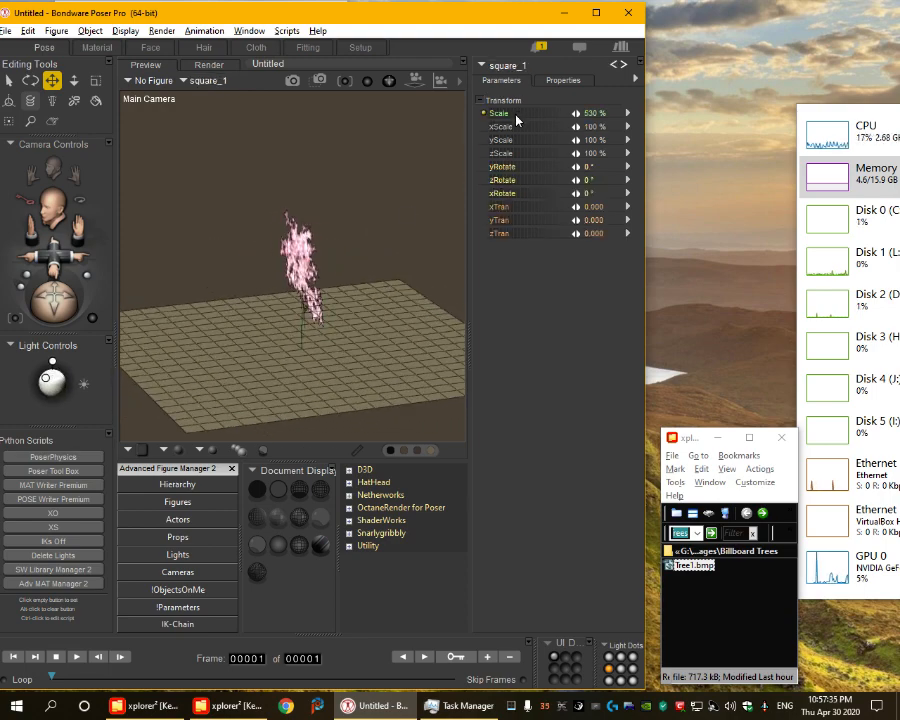
left_click_drag(518, 120, 460, 120)
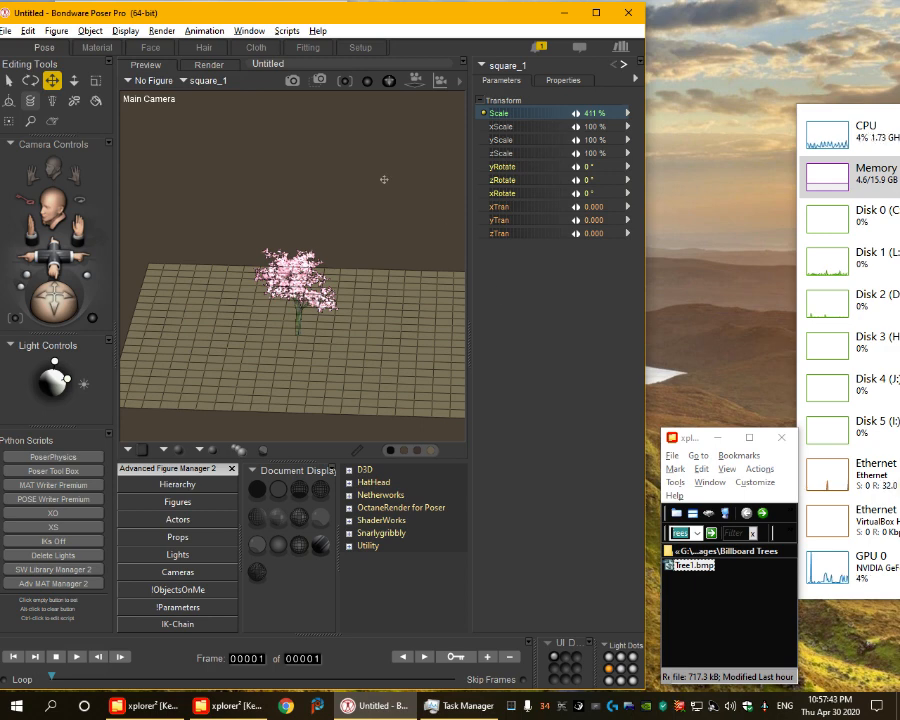
Launch Ken1171's Scatter Tool 1.0 script and choose square_1 as the prop to scatter on GROUND.
left_click(282, 32)
mouse_move(347, 202)
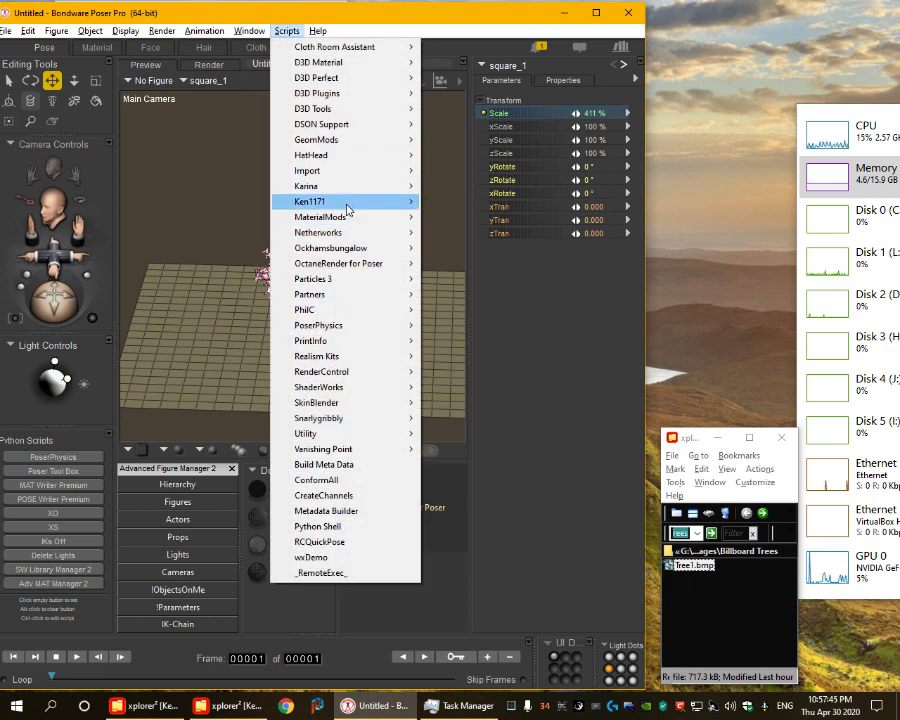
mouse_move(468, 248)
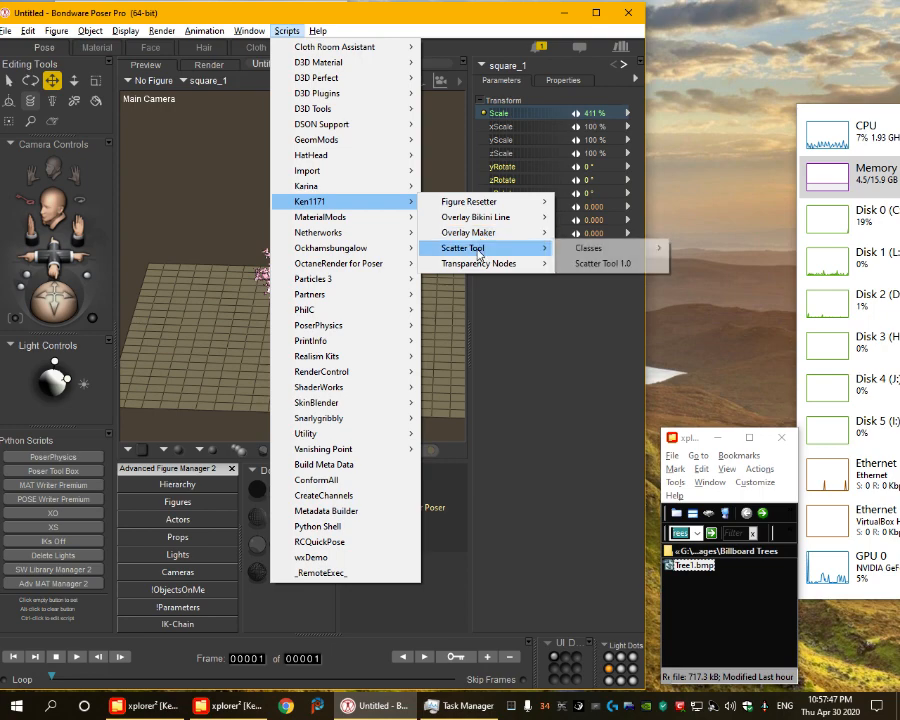
left_click(612, 265)
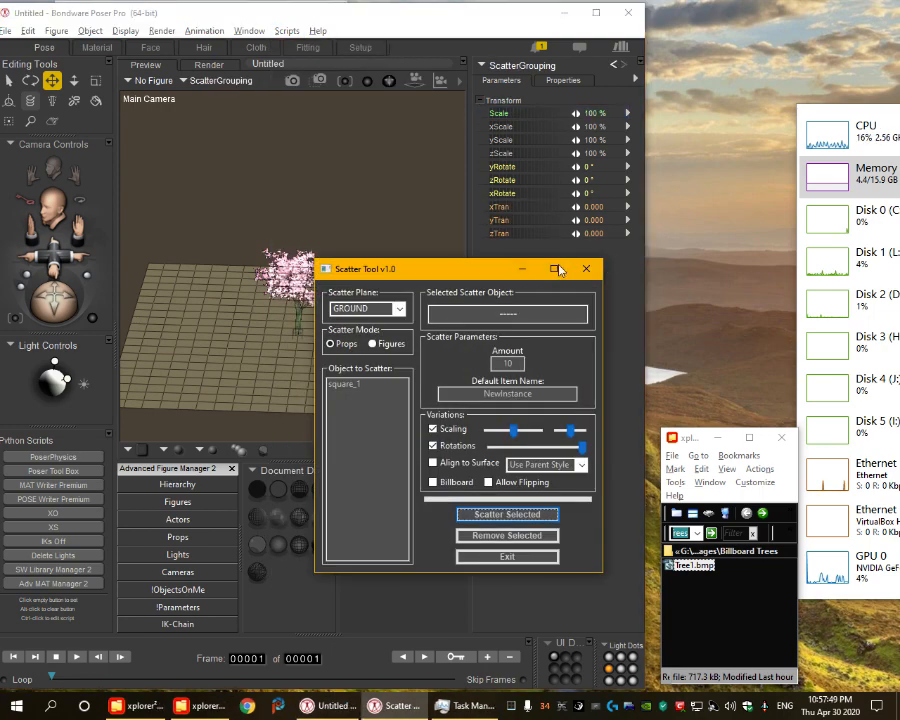
left_click_drag(421, 383, 701, 32)
left_click(626, 143)
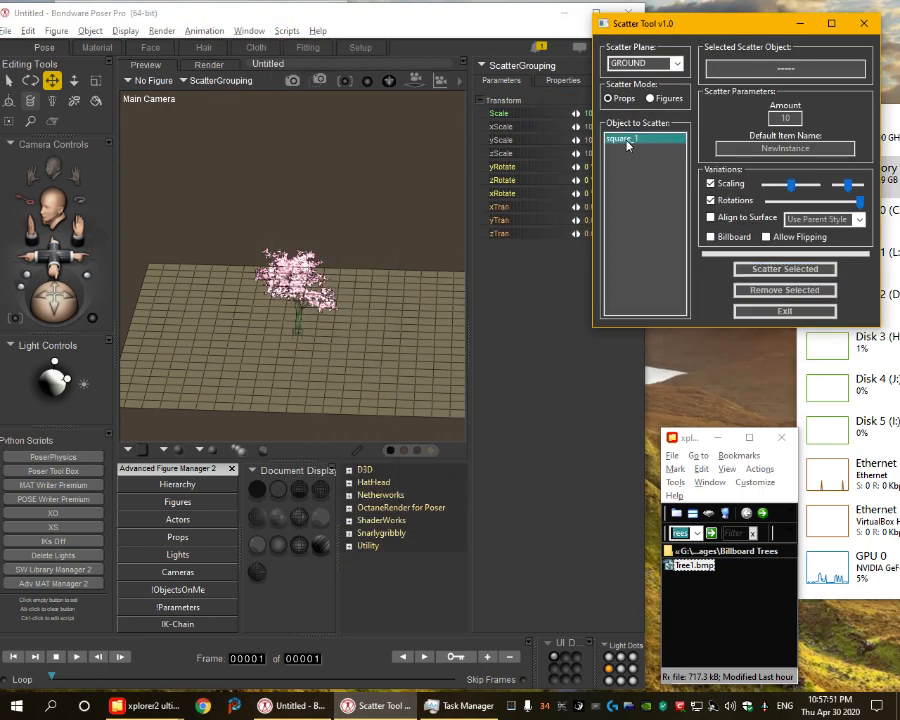
Scatter 80 instances with Rotations off, Billboard and Allow Flipping on, and adjusted Scaling variation, and exit the Scatter Tool.
double_click(785, 118)
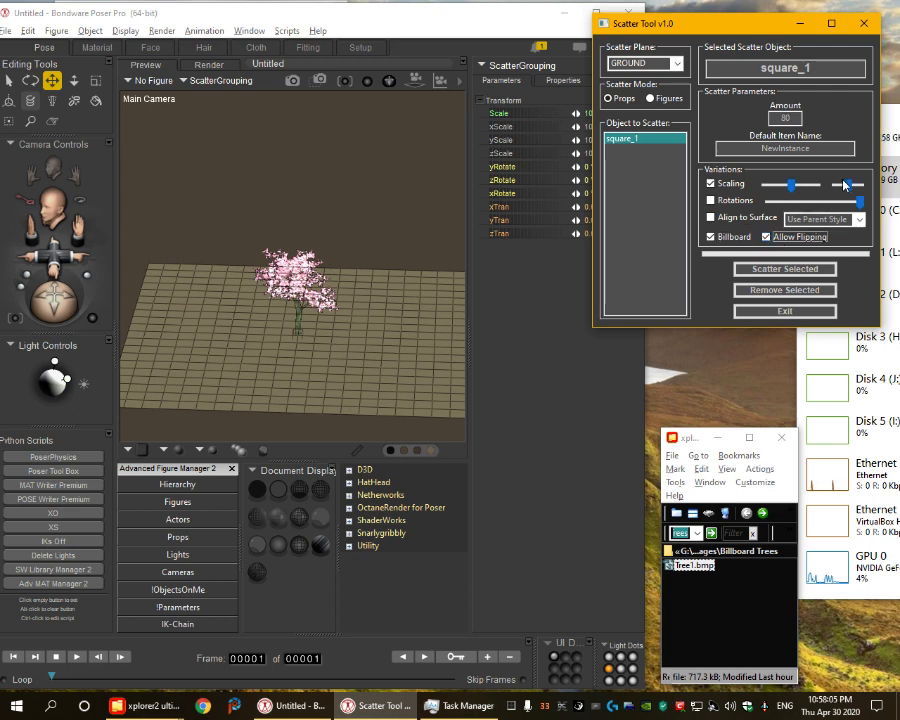
left_click_drag(794, 189, 791, 189)
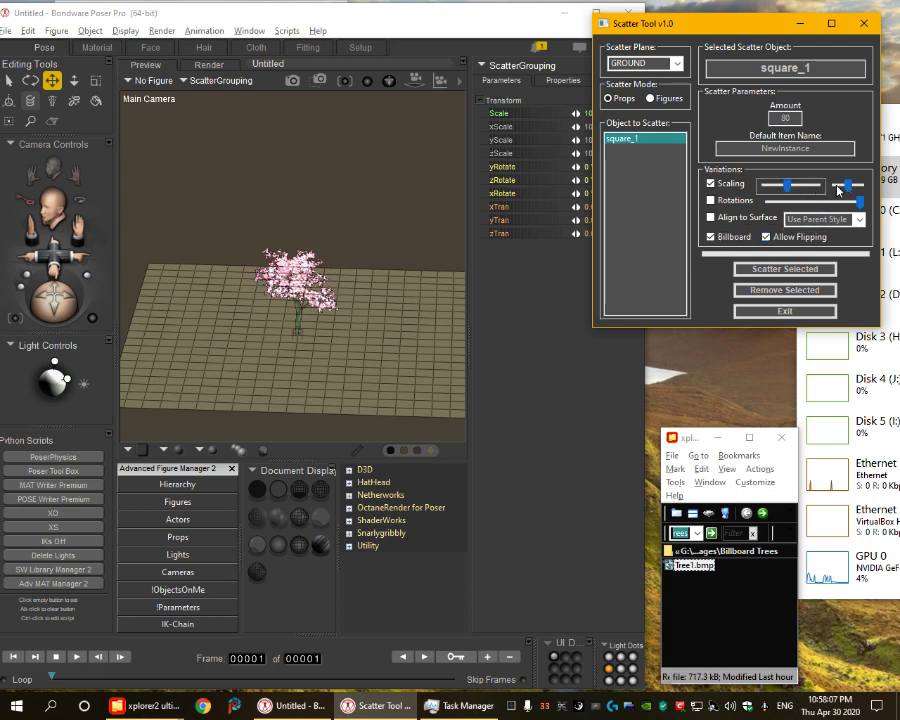
left_click_drag(847, 189, 866, 189)
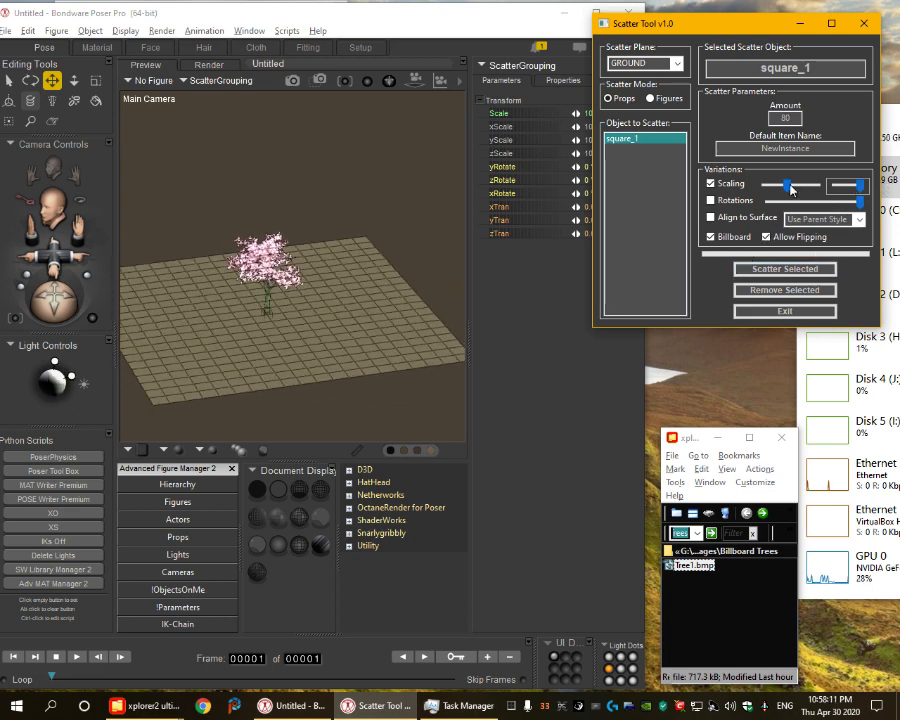
left_click(785, 269)
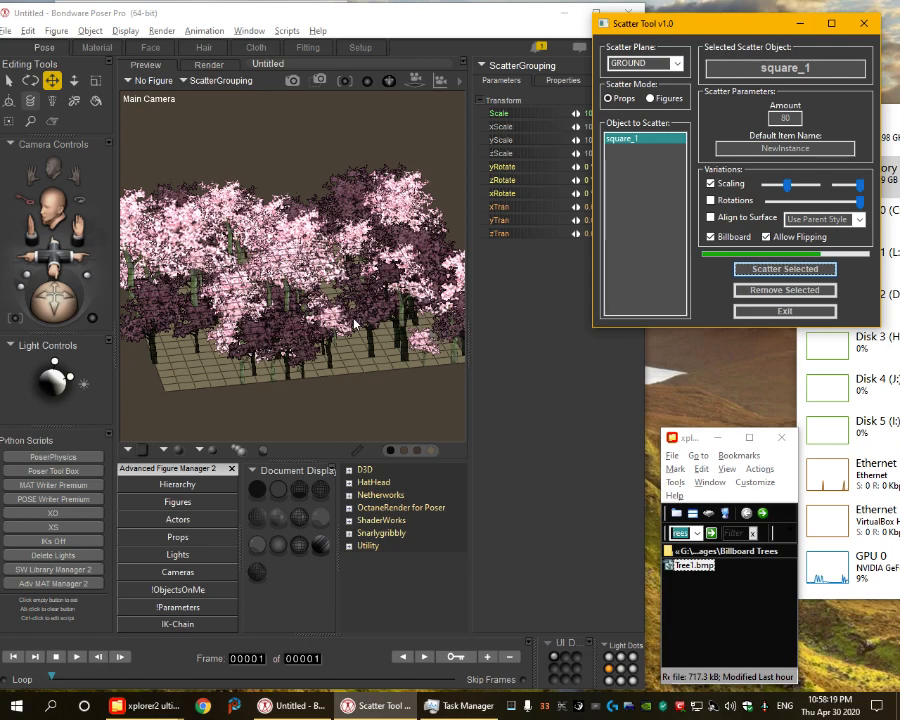
left_click(775, 310)
Set the Main Camera's focal length to 35 mm.
left_click_drag(396, 282, 468, 308)
left_click(428, 187)
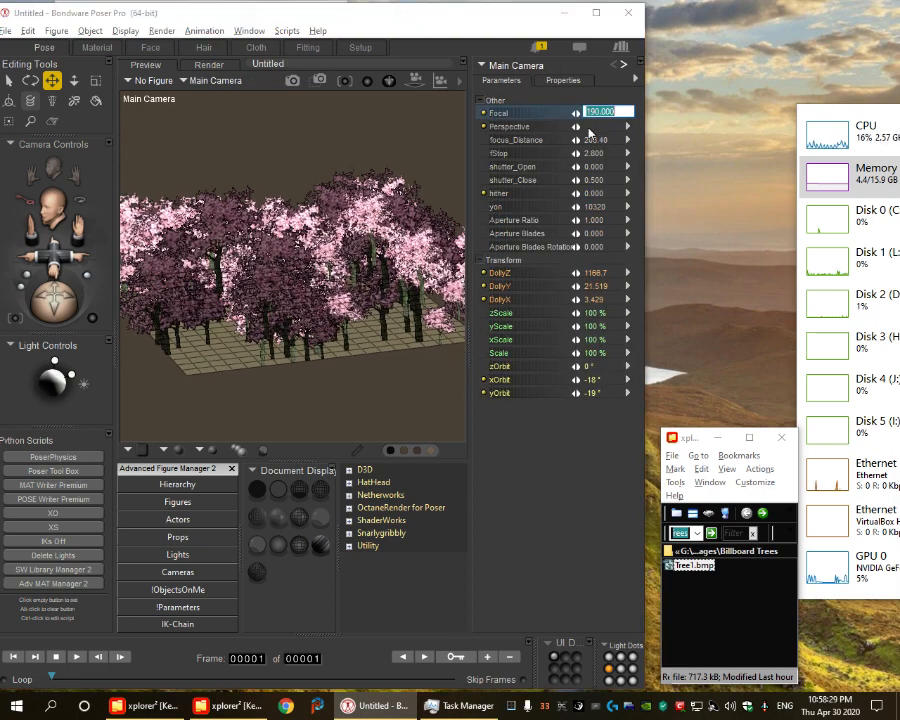
type("35")
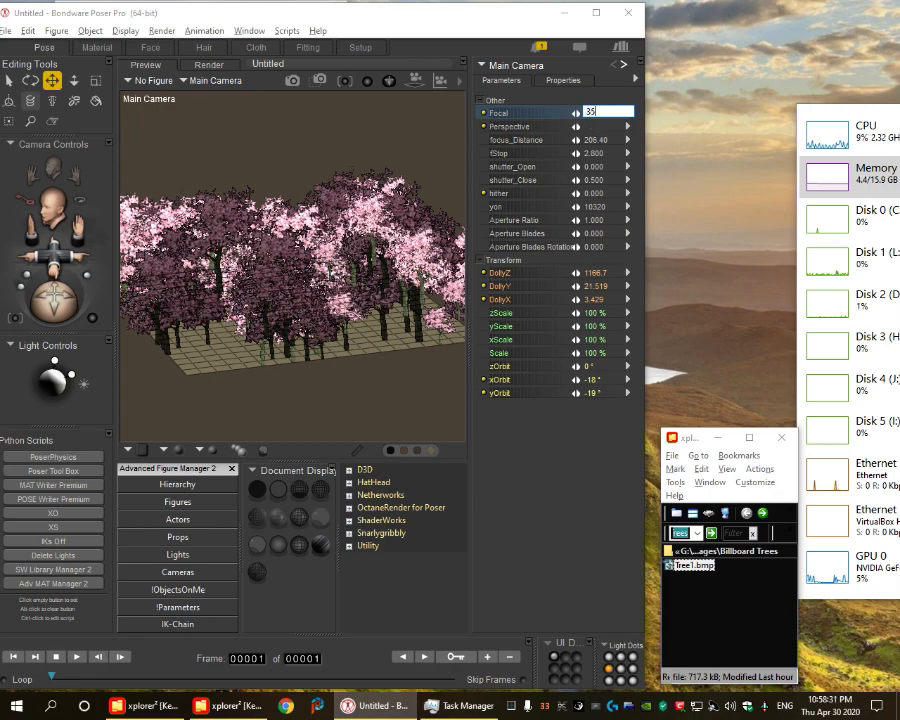
key("Return")
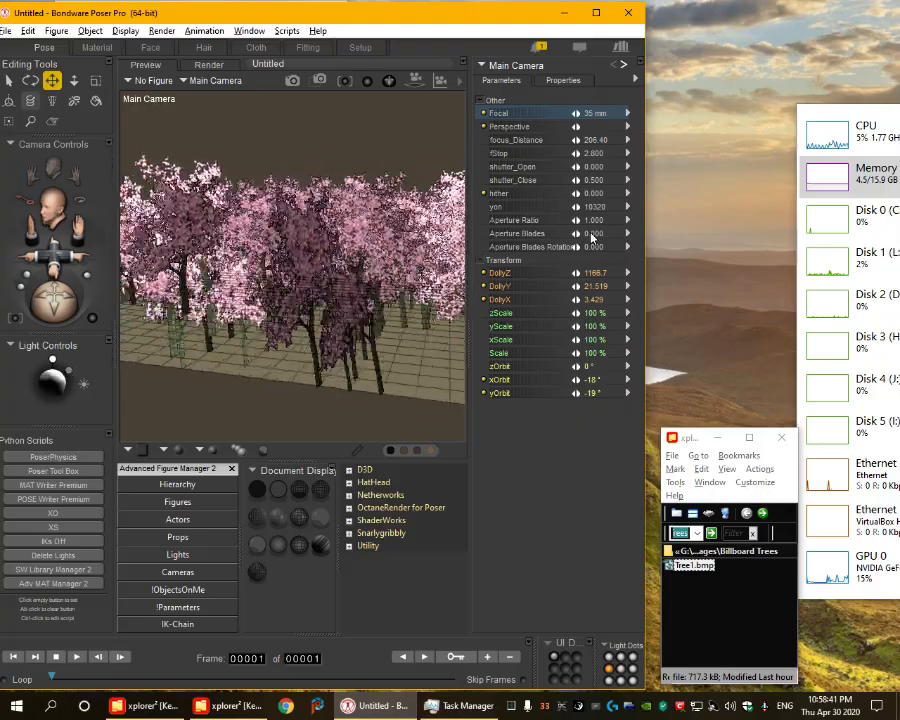
Select the IBL light and render the scattered forest with SuperFly from a ground-level view among the trees.
left_click_drag(591, 234, 564, 381)
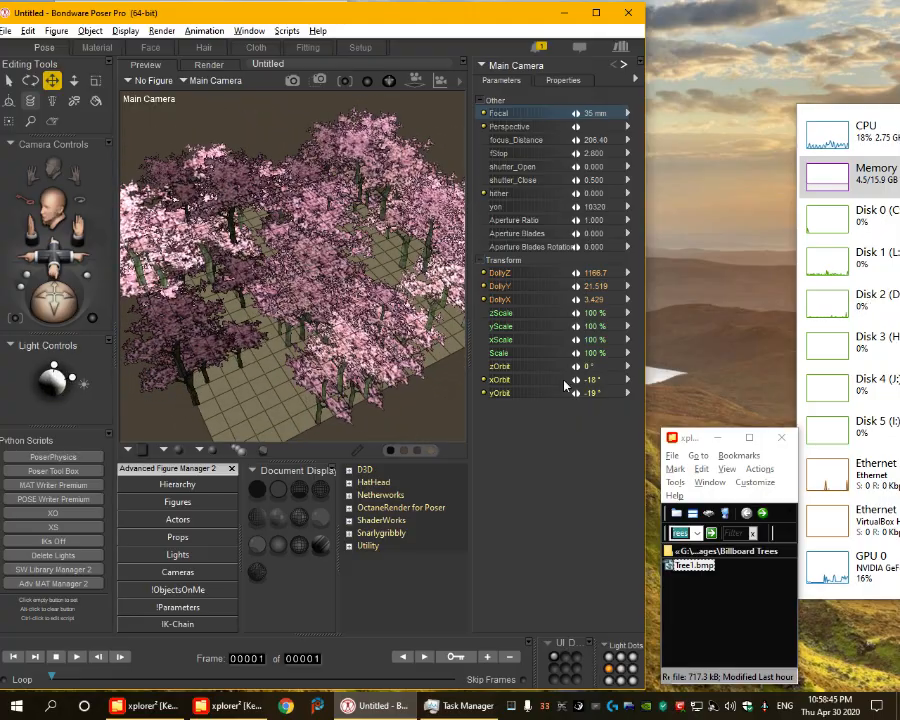
left_click_drag(55, 303, 54, 276)
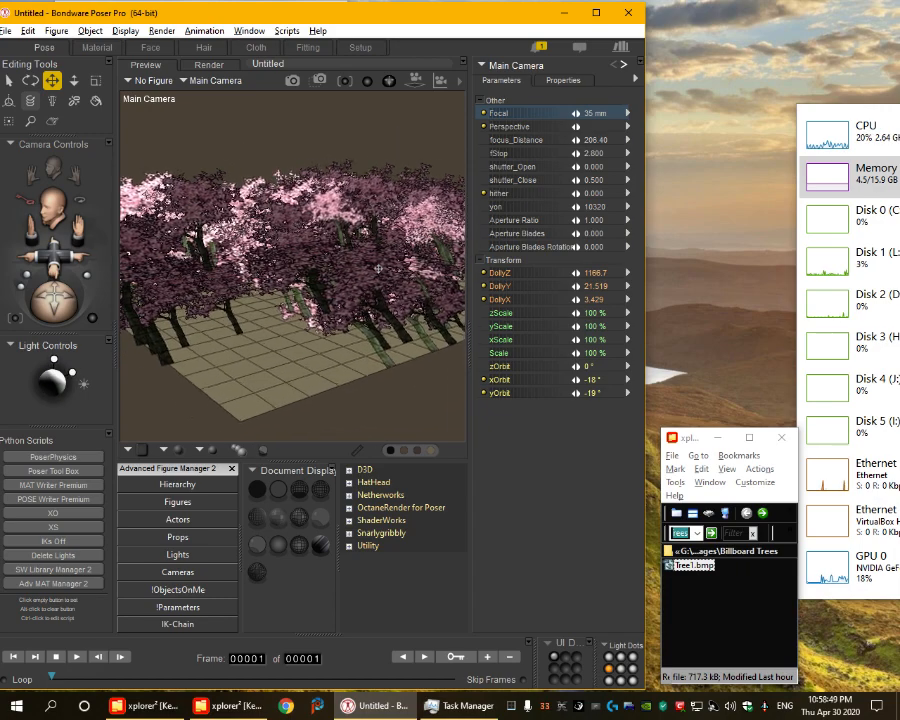
left_click_drag(378, 268, 83, 360)
left_click(55, 362)
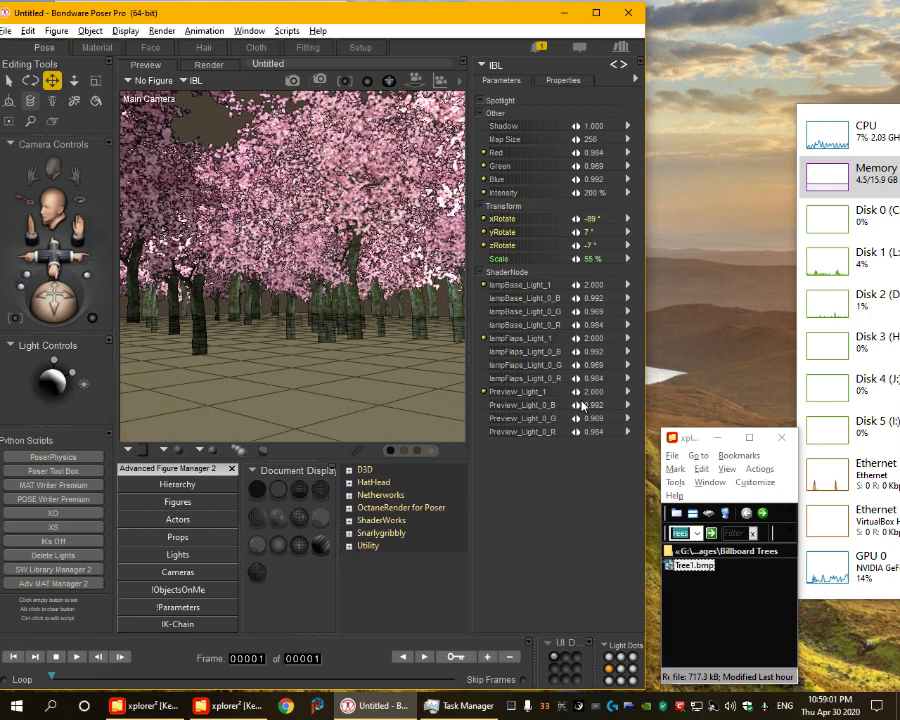
key("ctrl+r")
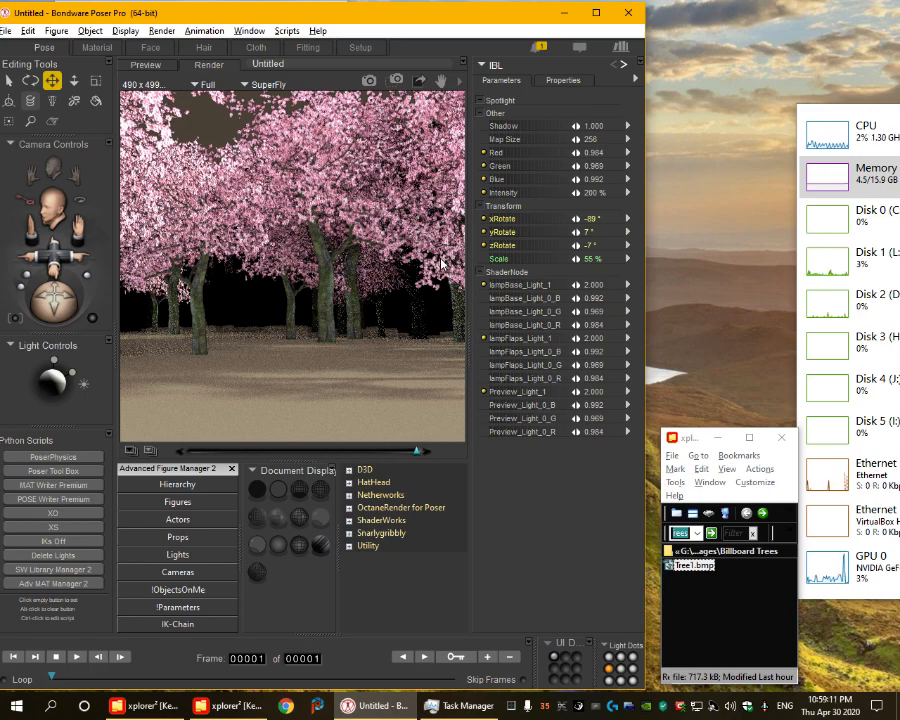
left_click(563, 311)
left_click_drag(563, 311, 436, 350)
left_click(210, 65)
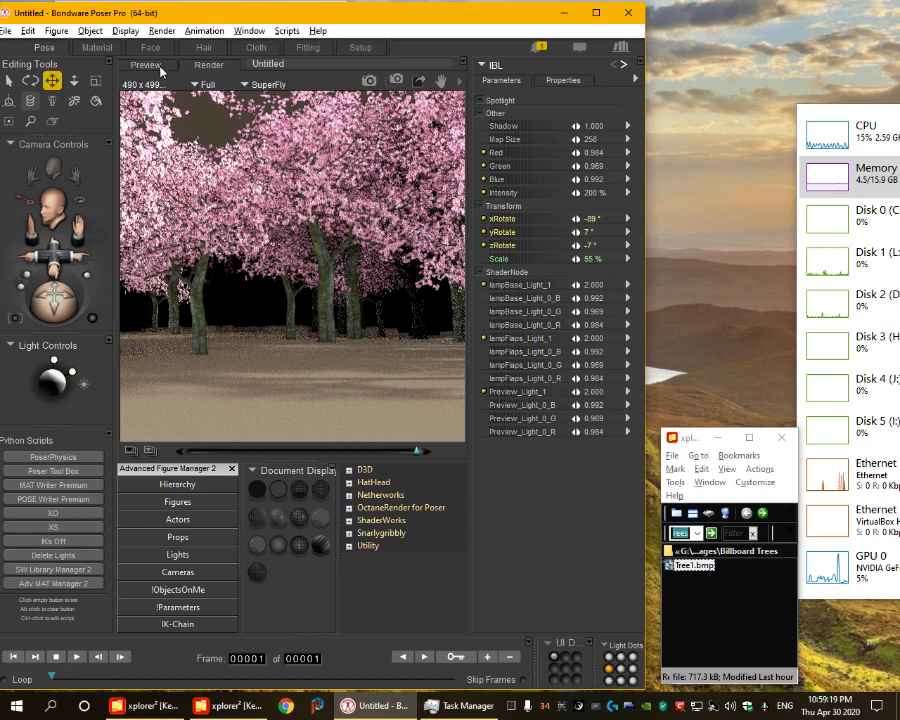
Set Max Transparent Bounces to 30 in the SuperFly render settings and save the settings.
left_click(158, 66)
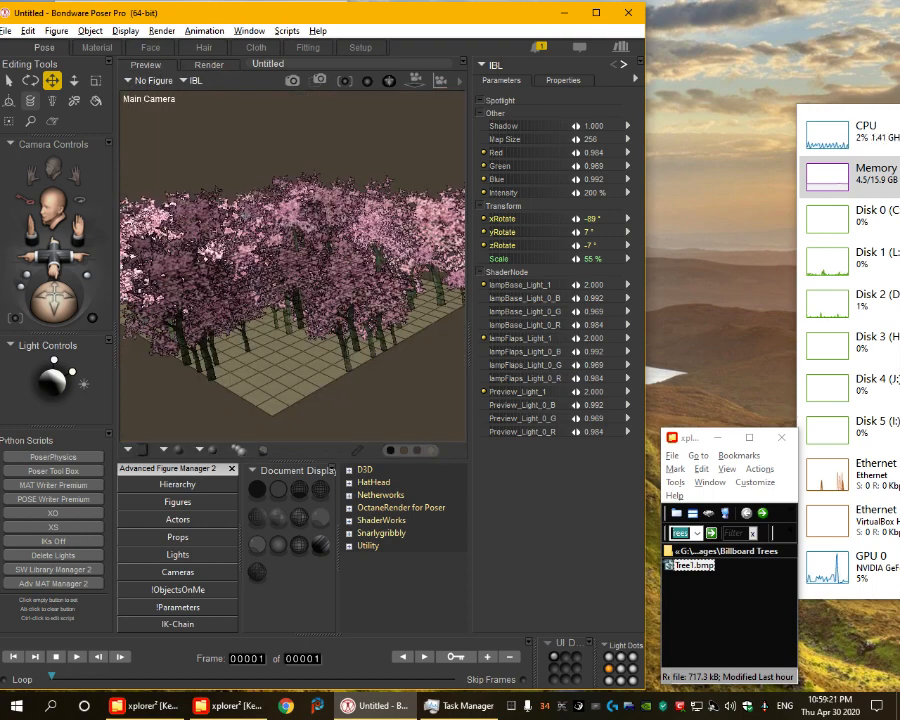
middle_click_drag(366, 326, 310, 280)
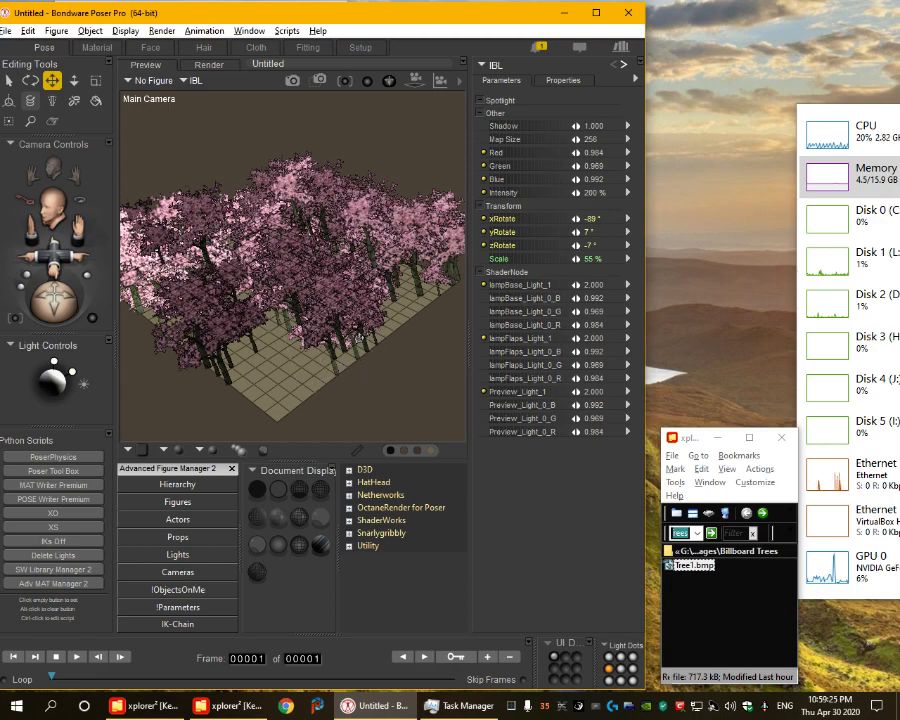
middle_click_drag(344, 326, 528, 435)
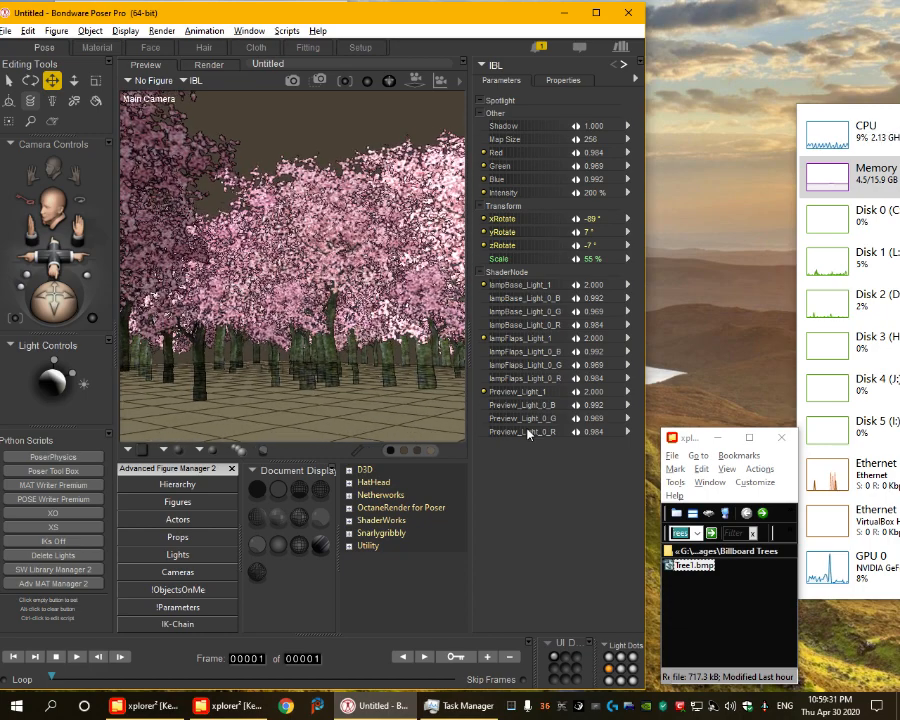
key("ctrl+y")
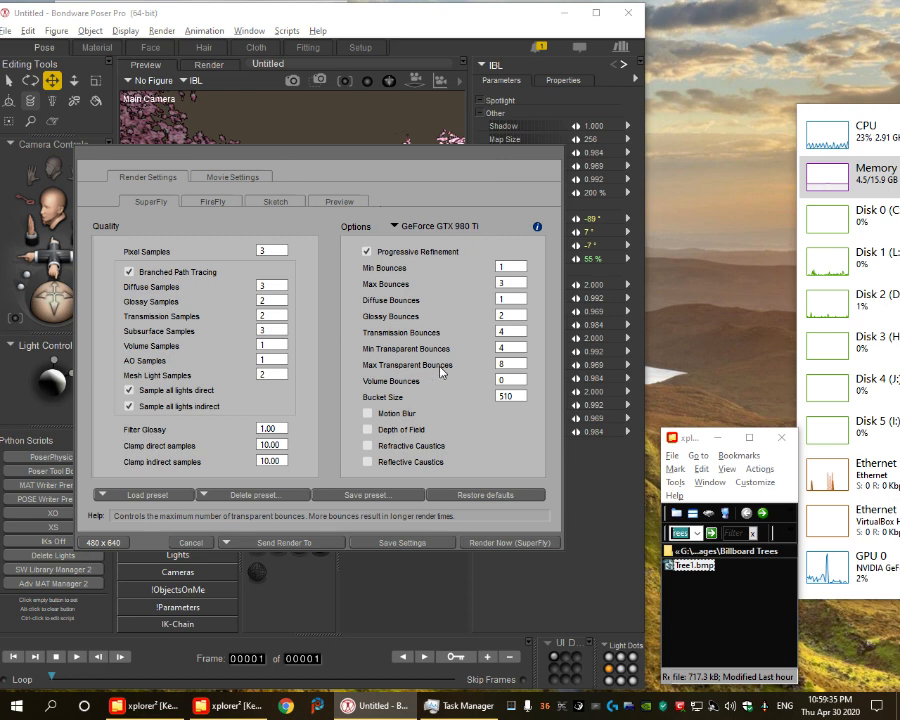
double_click(515, 364)
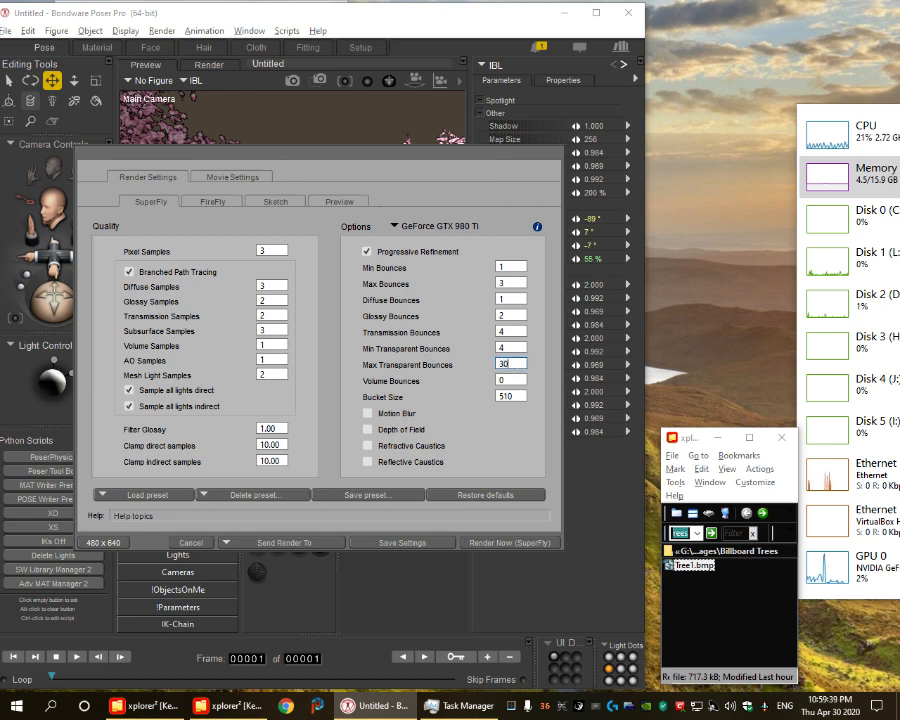
left_click(432, 543)
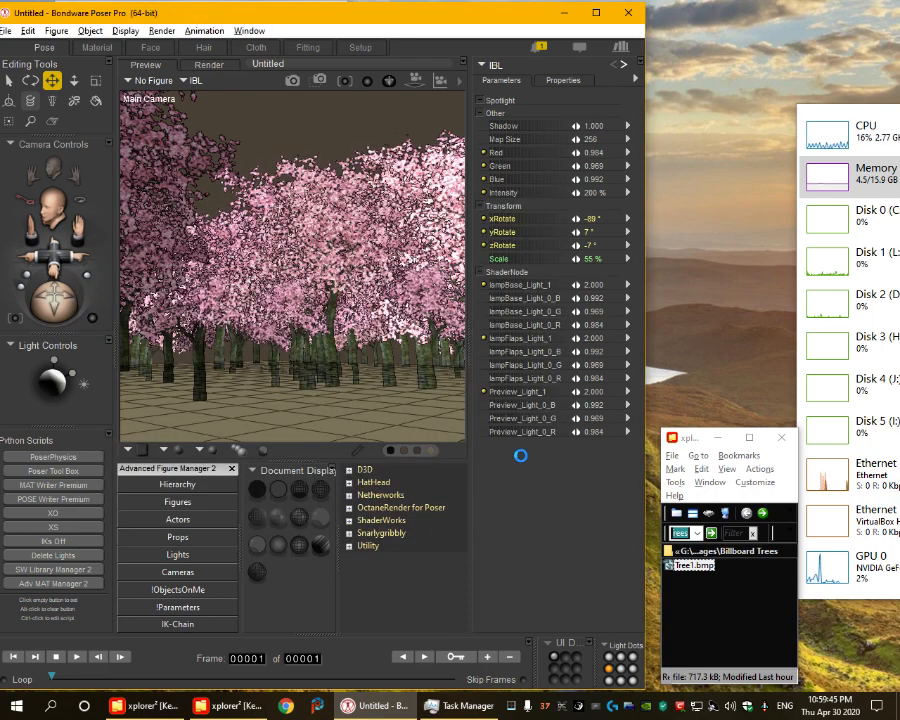
Render the forest again with SuperFly, then maximize the program window and render the wider view.
key("ctrl+r")
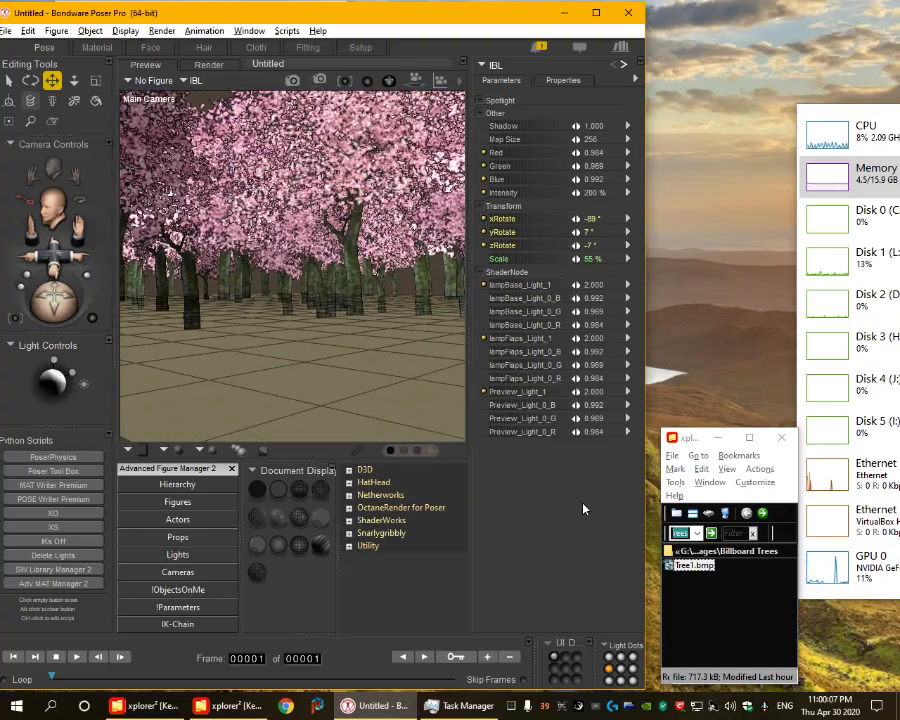
key("ctrl+r")
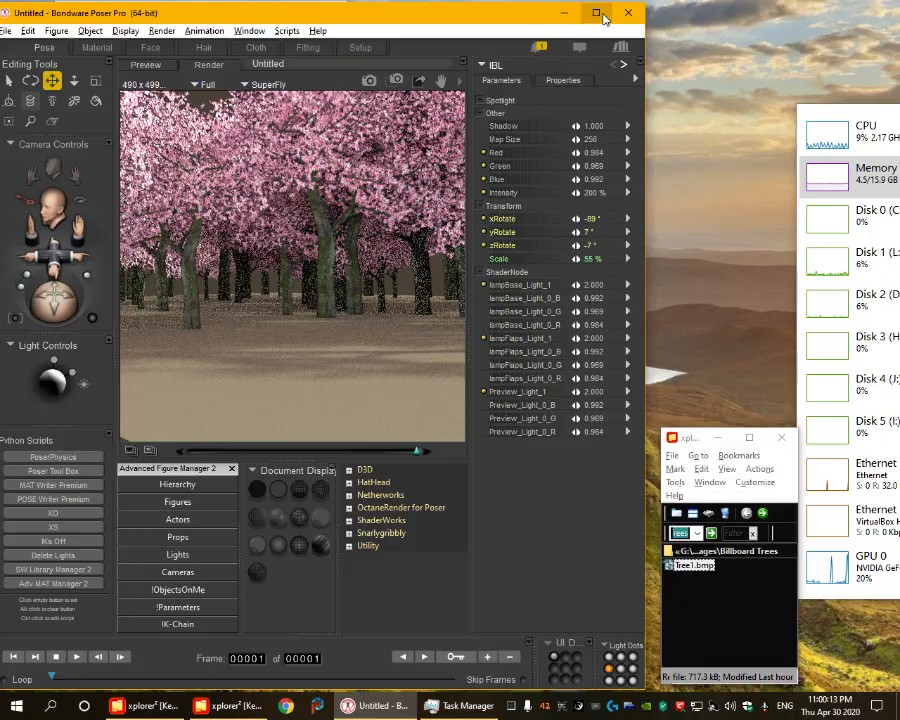
left_click(597, 12)
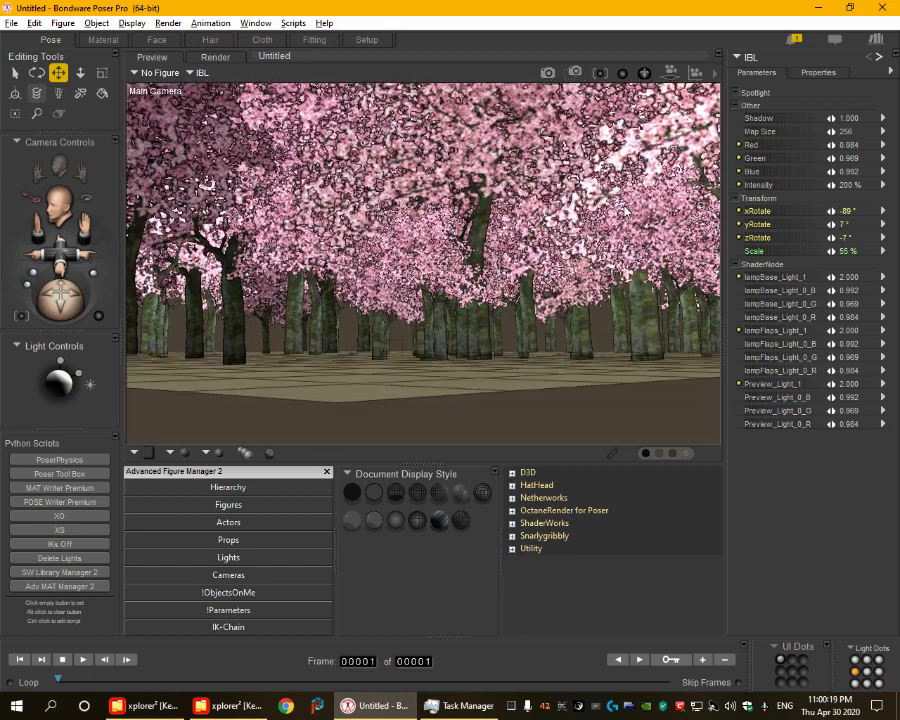
key("ctrl+r")
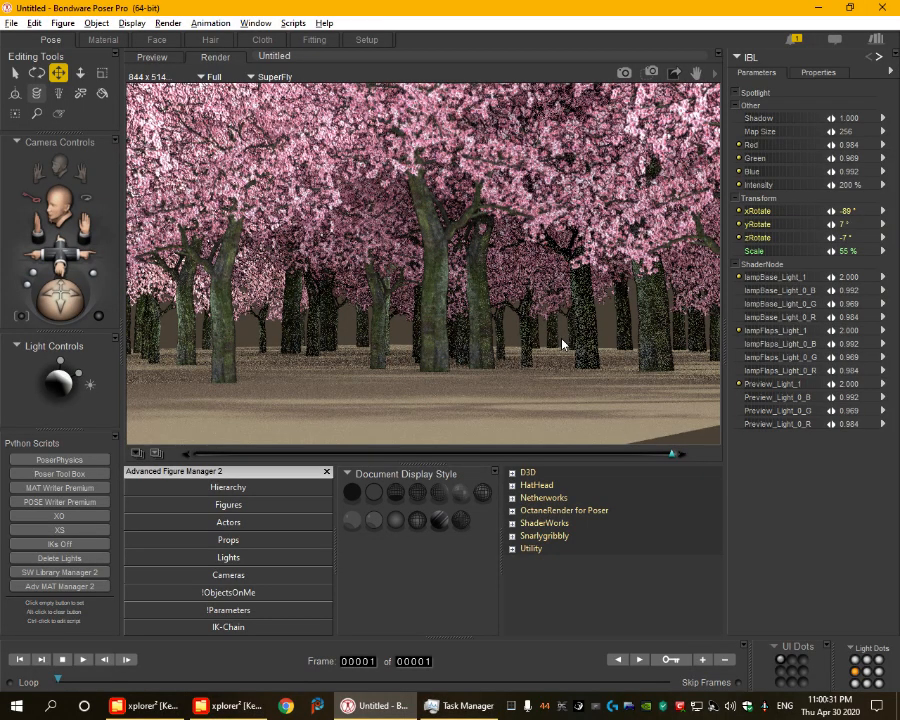
Select one scattered tree to check its Point At parameter, and render the forest from another ground-level view.
middle_click_drag(562, 344, 619, 416)
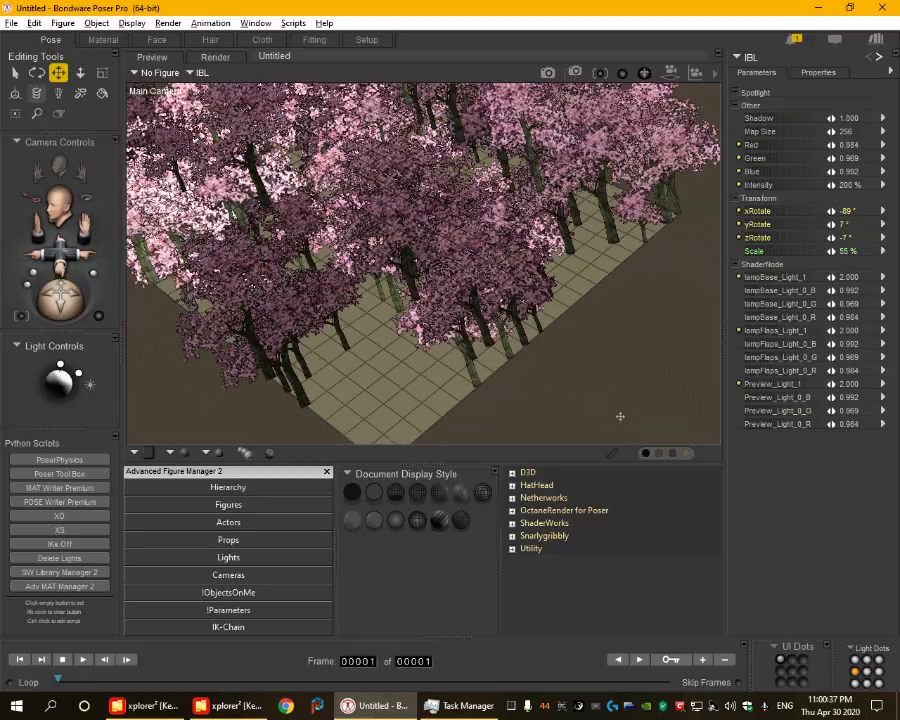
middle_click_drag(527, 367, 561, 364)
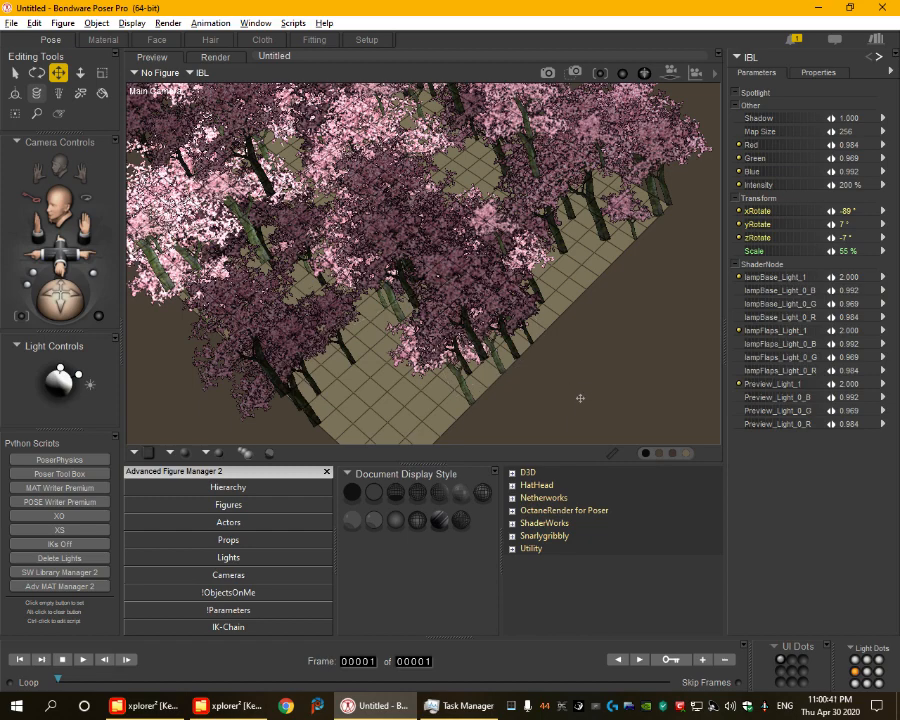
middle_click_drag(561, 364, 602, 364)
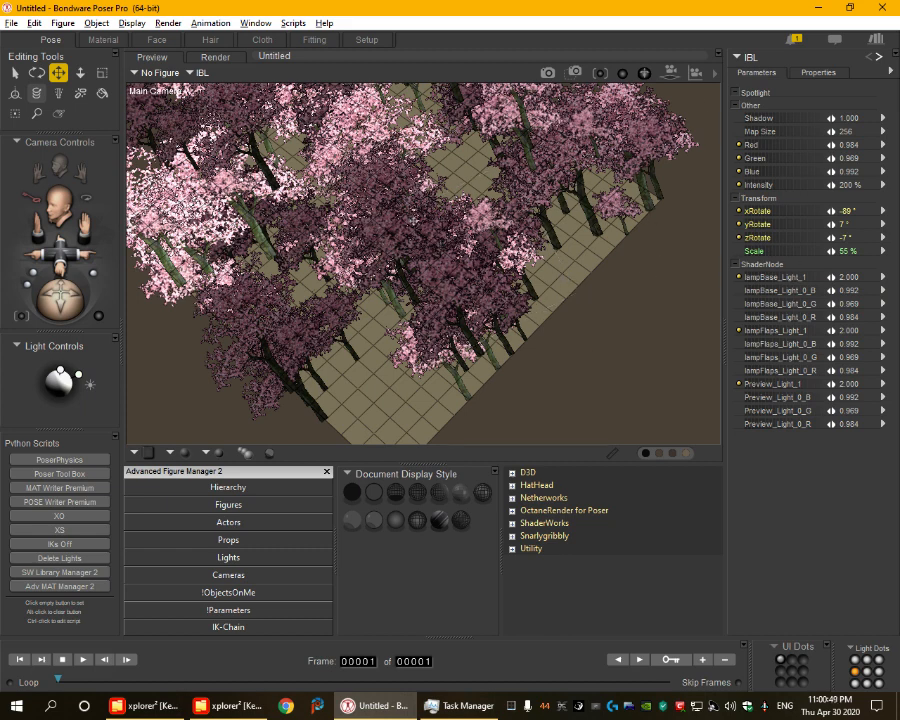
left_click(310, 236)
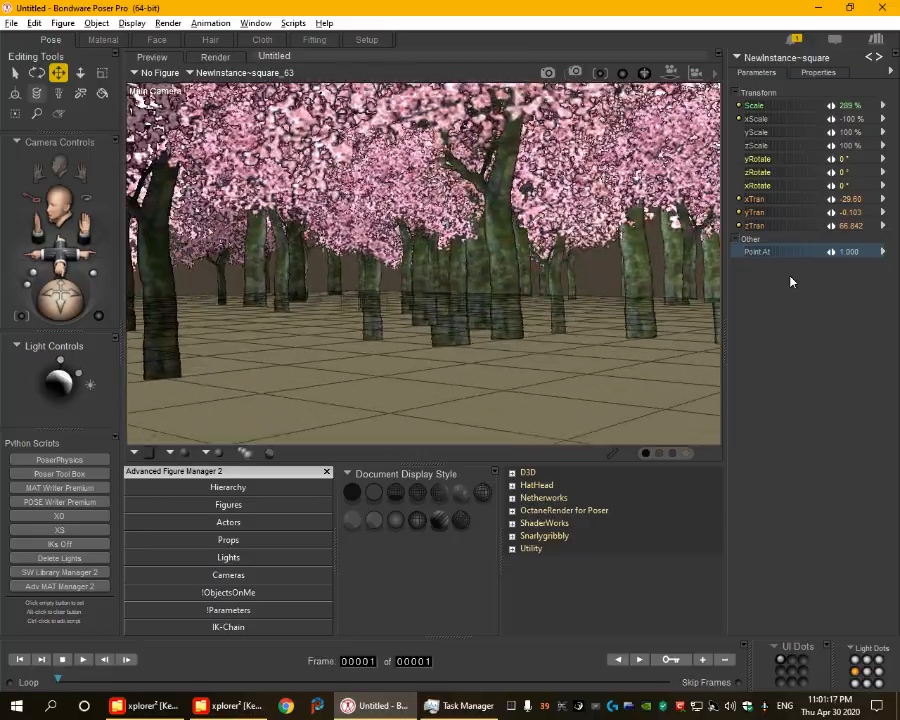
key("ctrl+r")
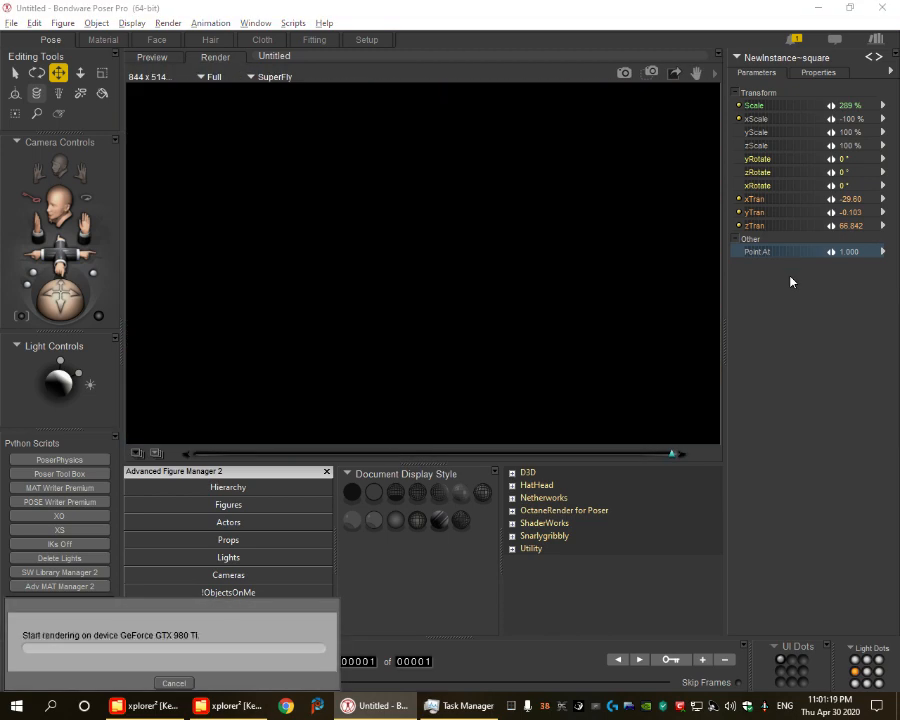